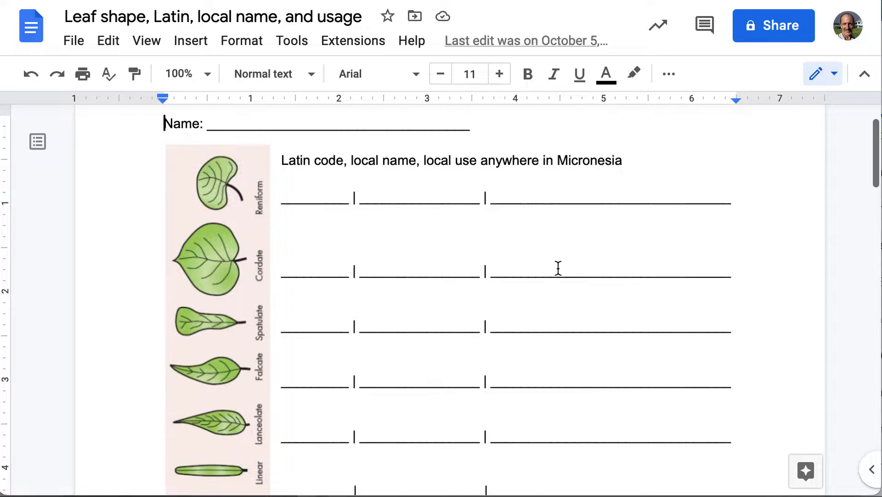
pyautogui.scroll(-1, 558, 268)
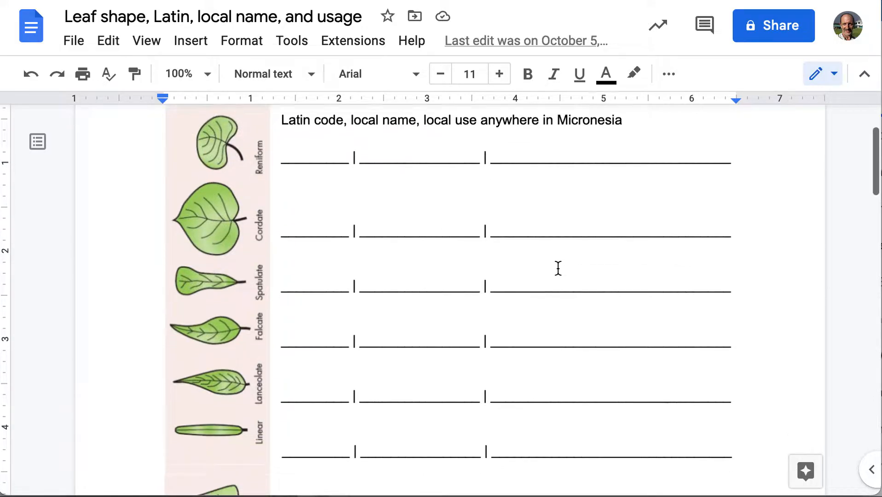
pyautogui.scroll(2, 558, 269)
pyautogui.scroll(3, 558, 269)
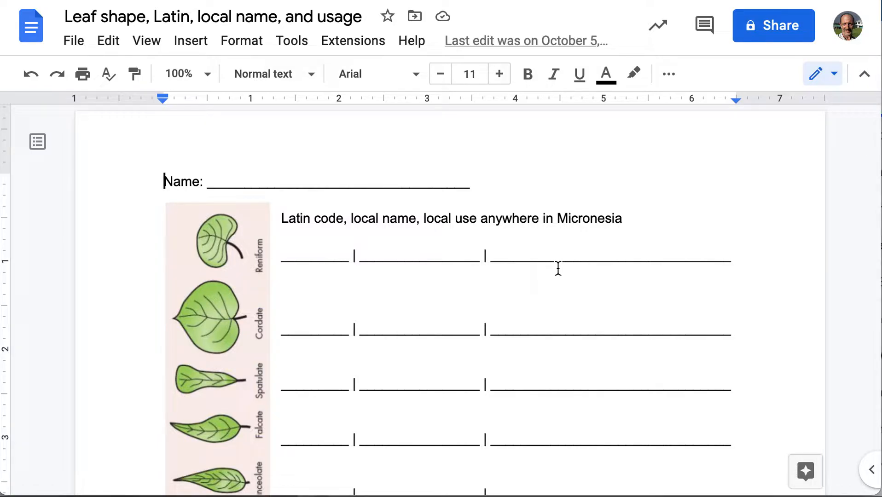
pyautogui.scroll(1, 558, 269)
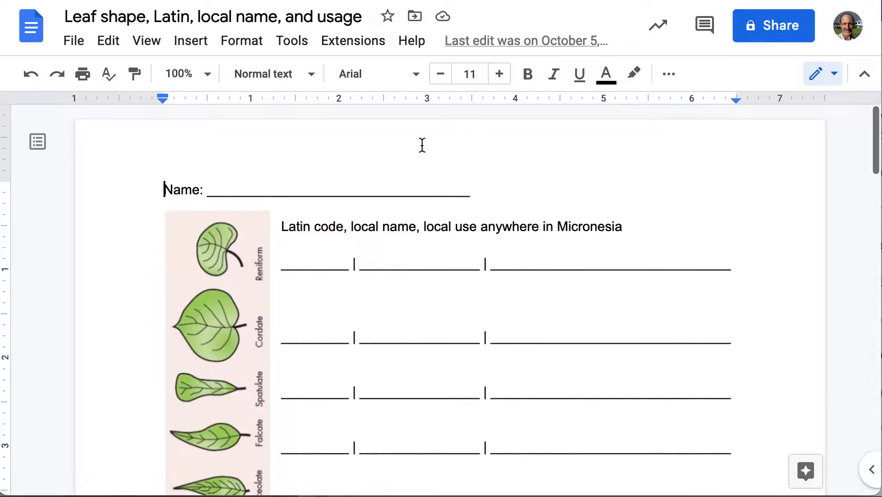
# - Switch to the Canvas course's assignments page and create a new assignment named "Temporary GC"
pyautogui.click(442, 1)
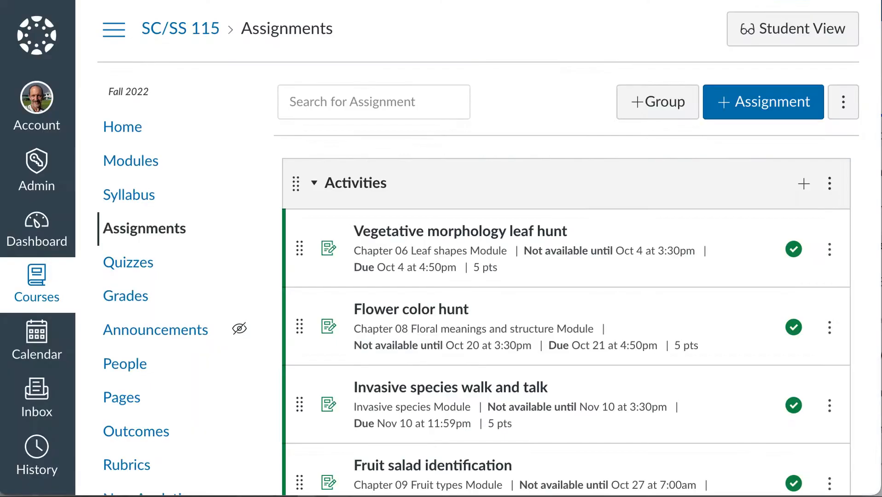
pyautogui.click(759, 111)
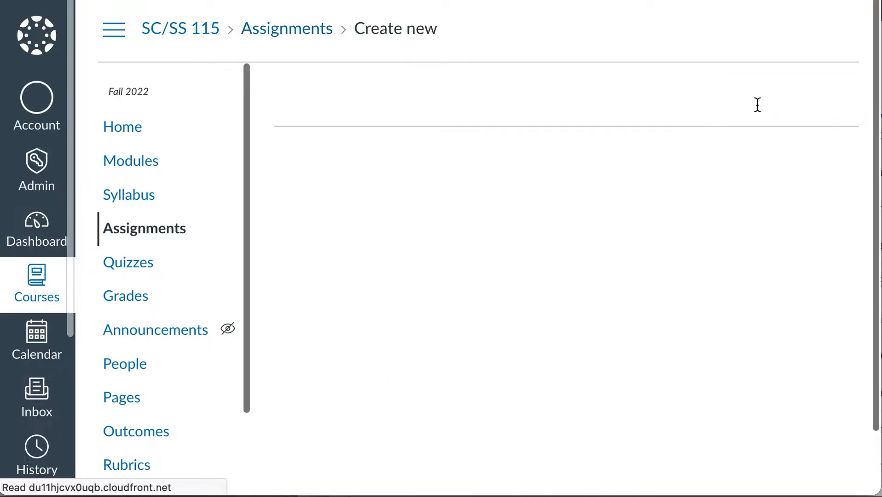
pyautogui.write('Tem')
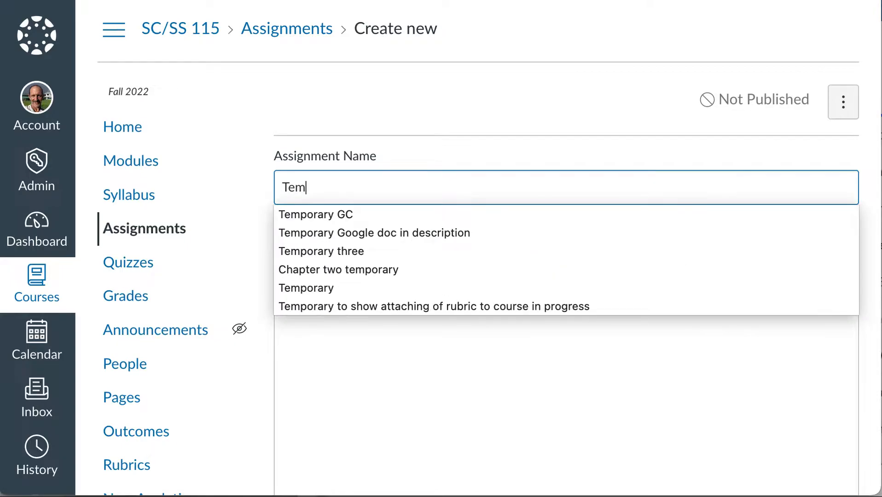
pyautogui.click(304, 214)
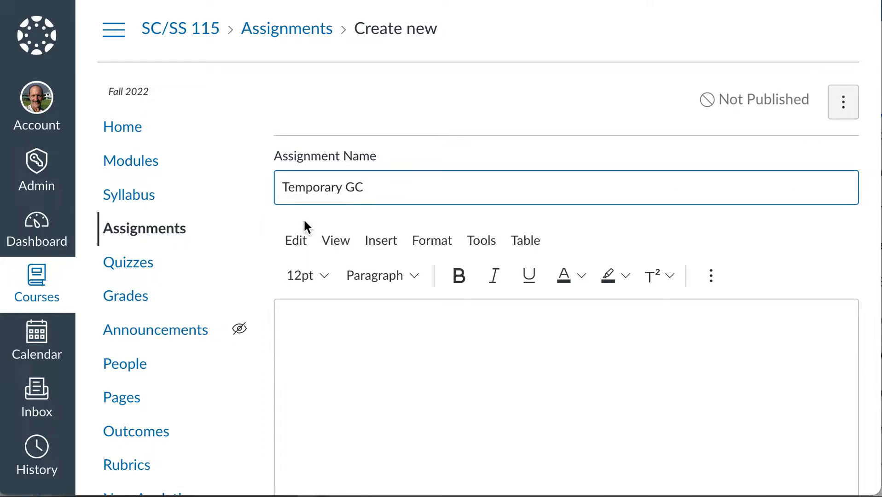
# - Embed the Google Drive document "Leaf shapes" in the assignment description, allowing anyone with the link to access it
pyautogui.scroll(-6, 340, 346)
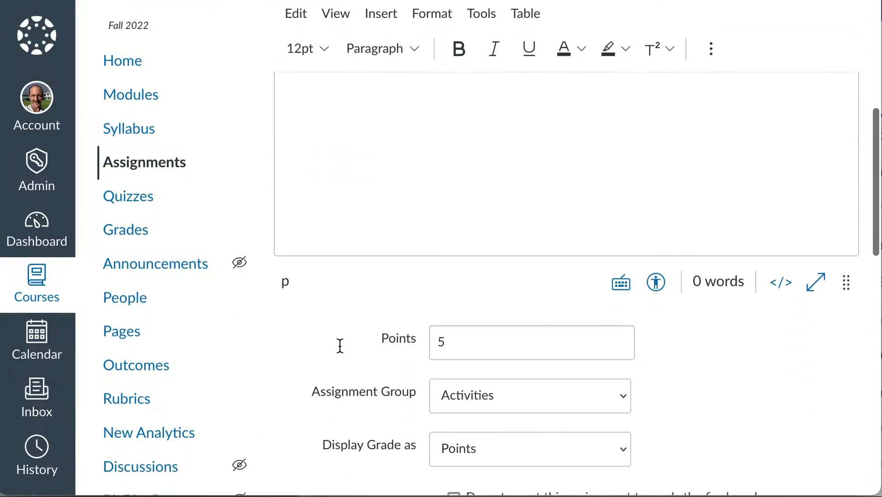
pyautogui.scroll(6, 339, 344)
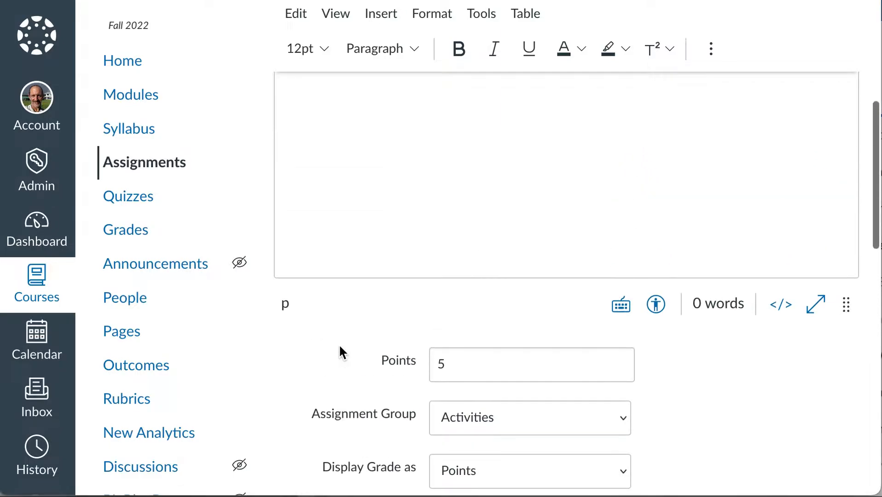
pyautogui.click(390, 184)
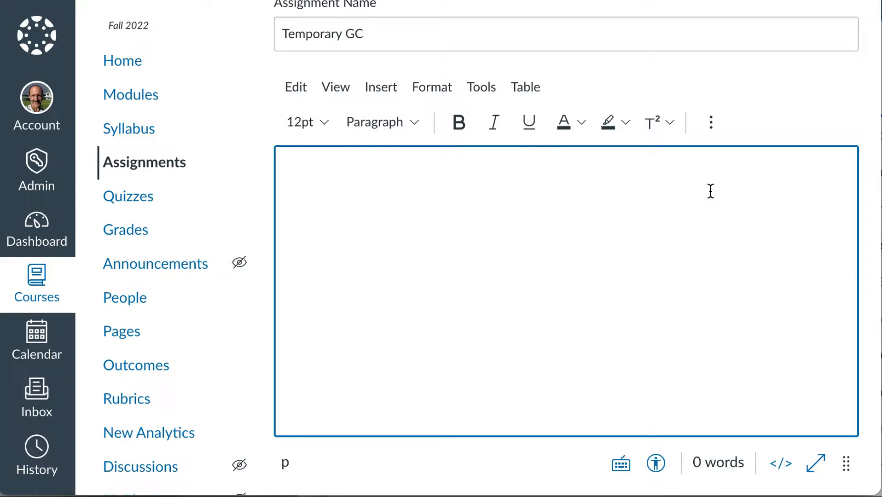
pyautogui.click(712, 127)
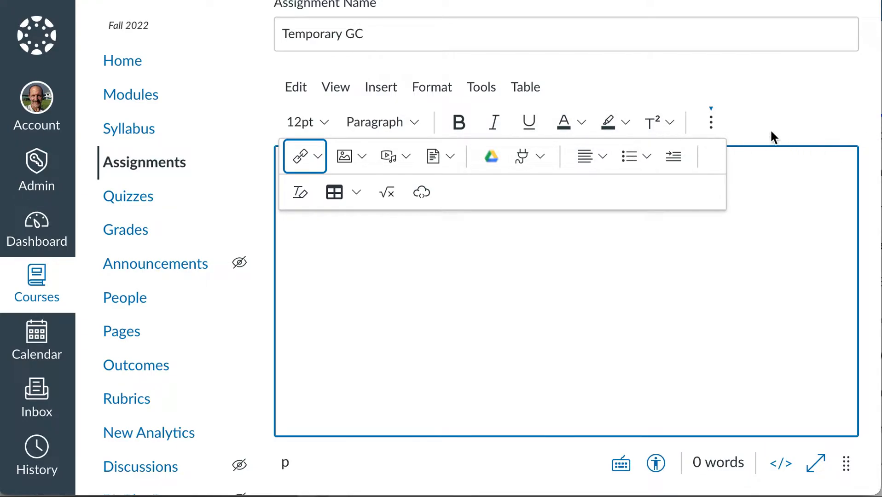
pyautogui.click(489, 159)
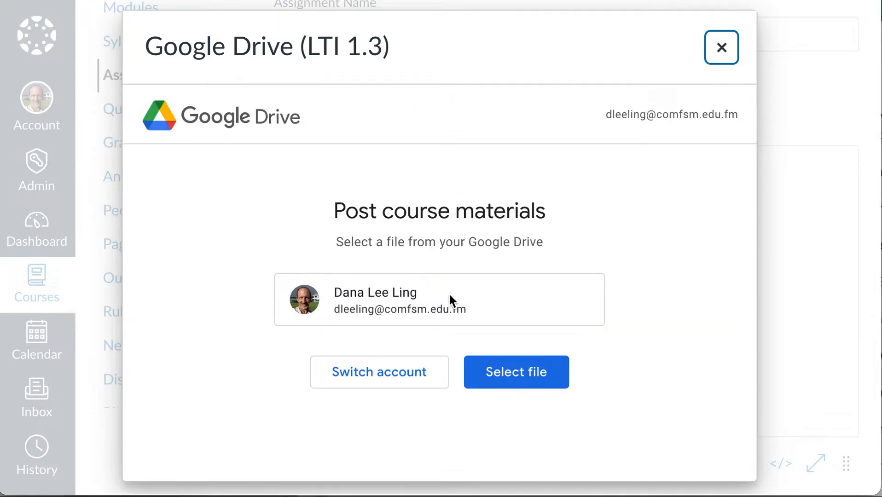
pyautogui.click(532, 382)
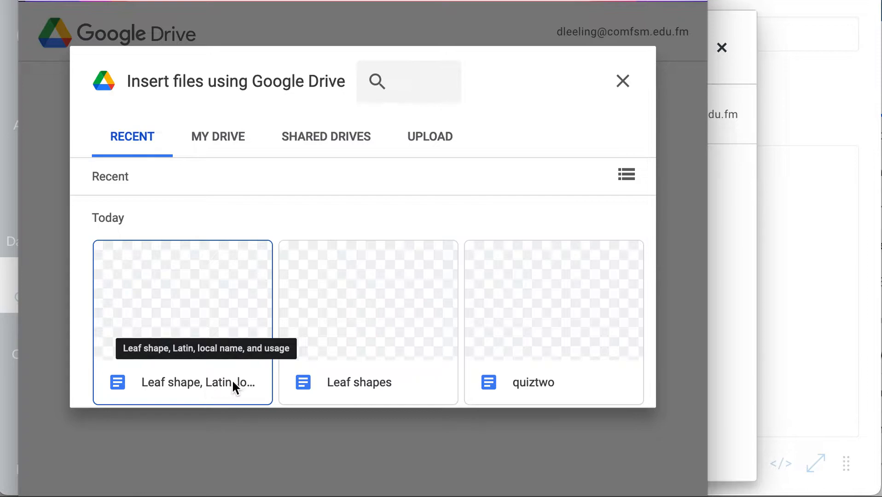
pyautogui.click(333, 386)
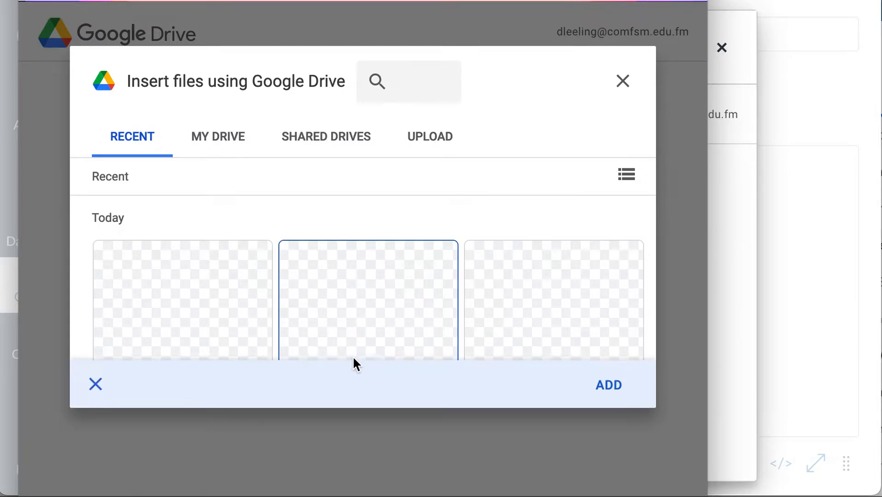
pyautogui.click(609, 386)
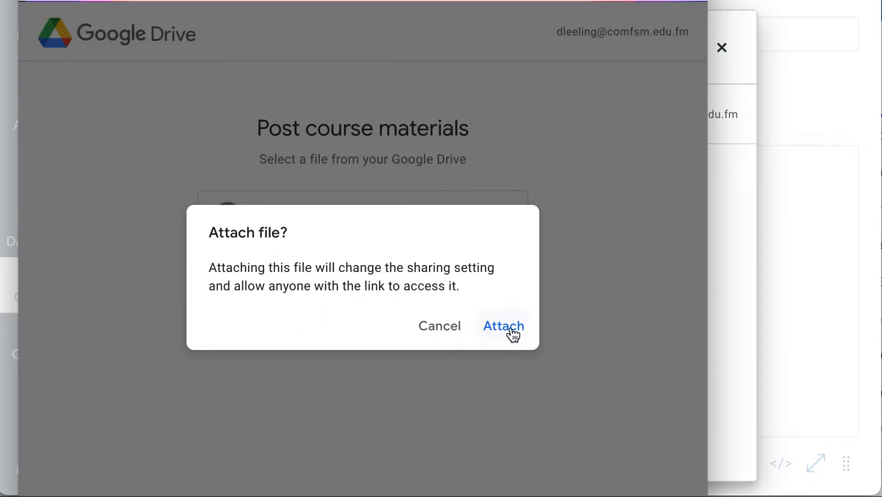
pyautogui.click(513, 334)
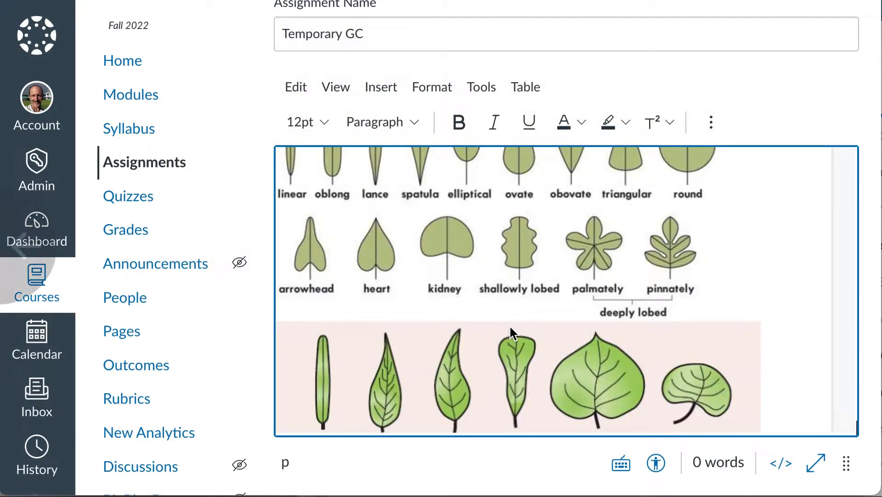
# - Examine the leaf shape charts of the document embedded in the assignment description
pyautogui.scroll(5, 546, 276)
pyautogui.scroll(3, 545, 276)
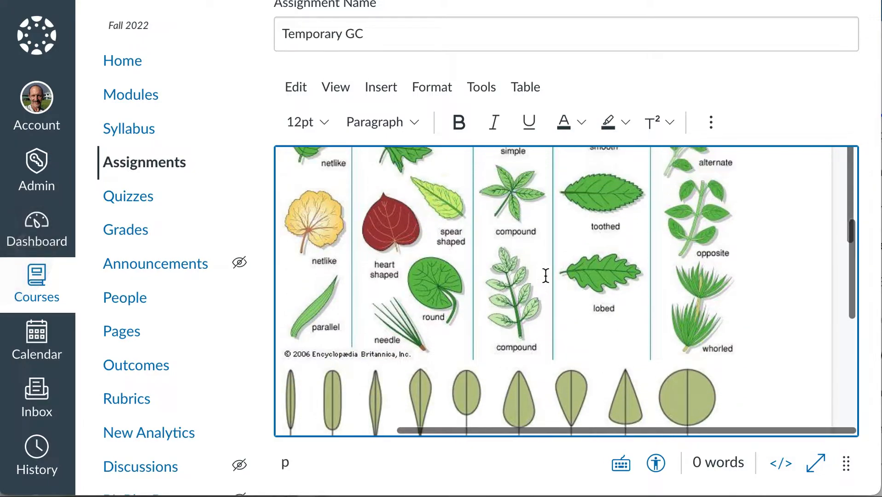
pyautogui.scroll(-8, 546, 276)
pyautogui.scroll(-3, 546, 276)
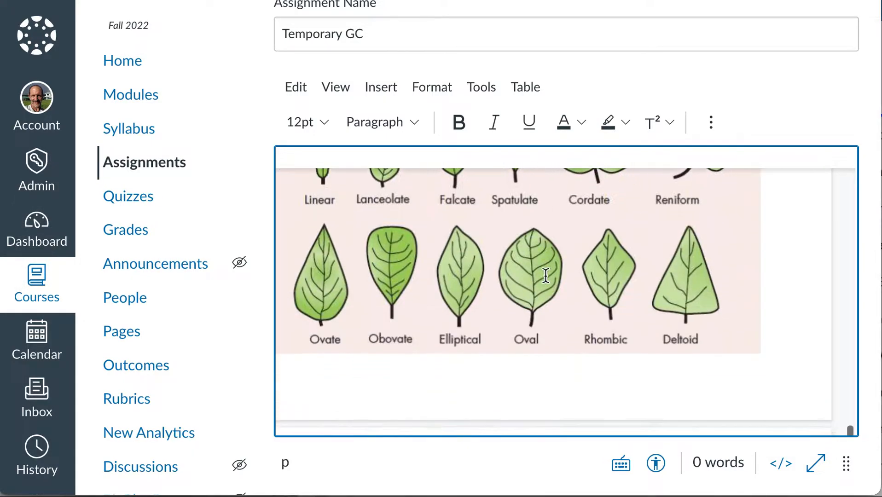
pyautogui.scroll(8, 545, 276)
pyautogui.scroll(-12, 545, 276)
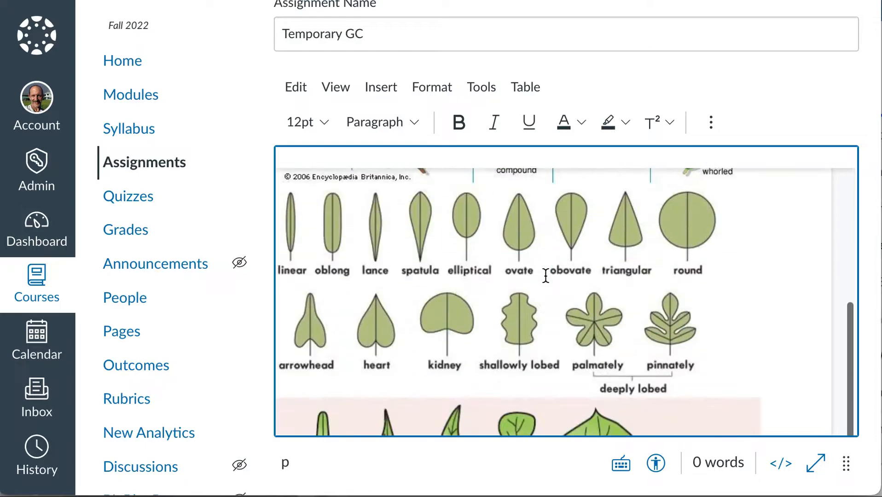
pyautogui.scroll(-8, 546, 276)
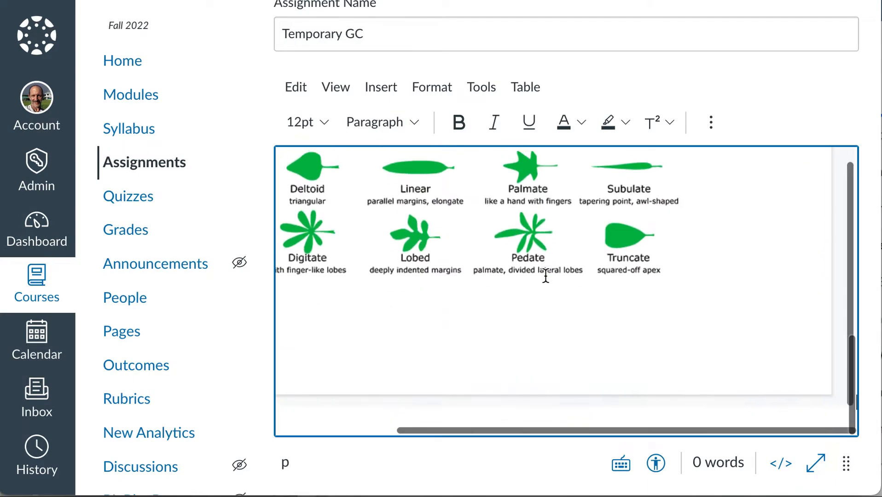
pyautogui.scroll(2, 546, 276)
# - Set the assignment's submission type to External Tool
pyautogui.scroll(-7, 546, 276)
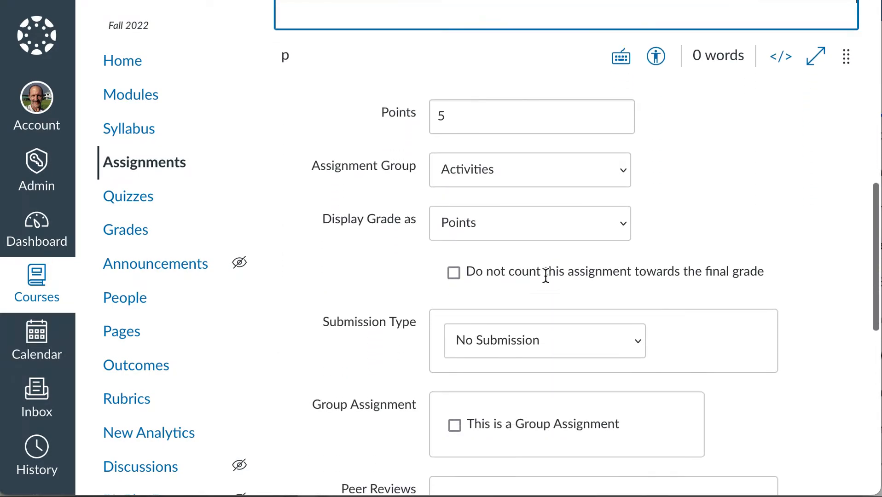
pyautogui.scroll(-3, 546, 275)
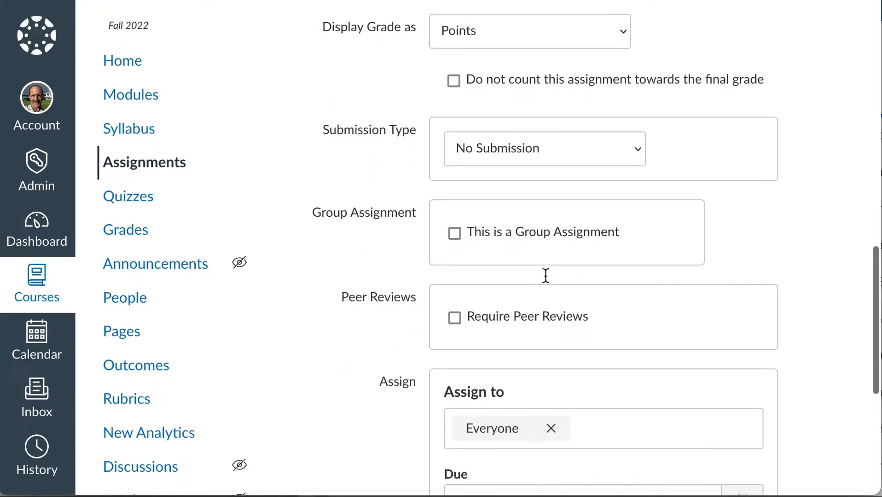
pyautogui.click(589, 128)
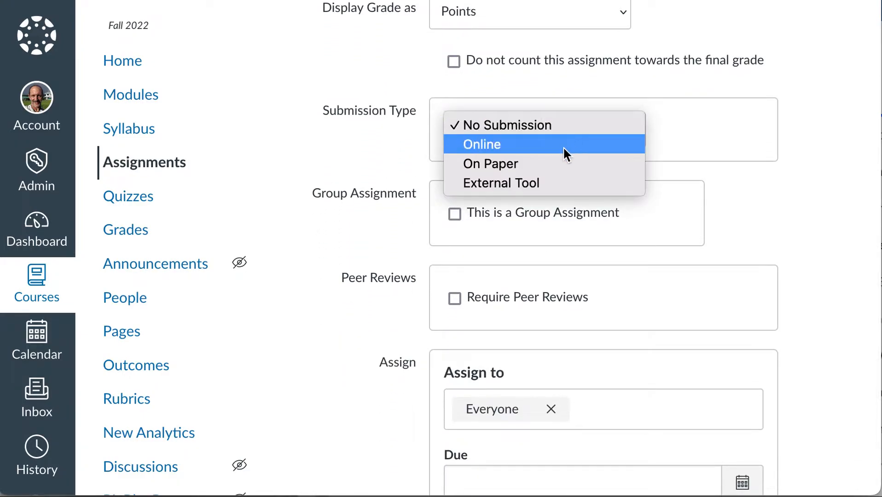
pyautogui.click(544, 184)
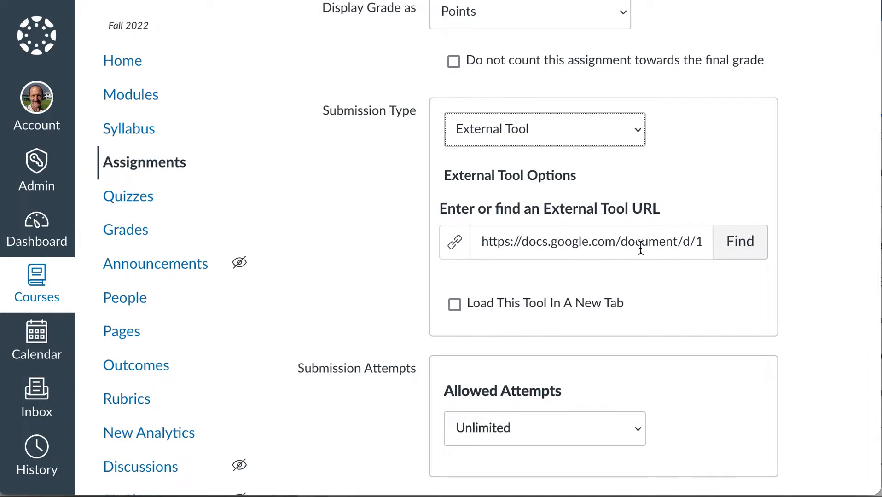
# - Choose Google Assignments (LTI 1.3) as the external tool and link the Google account to it
pyautogui.click(735, 258)
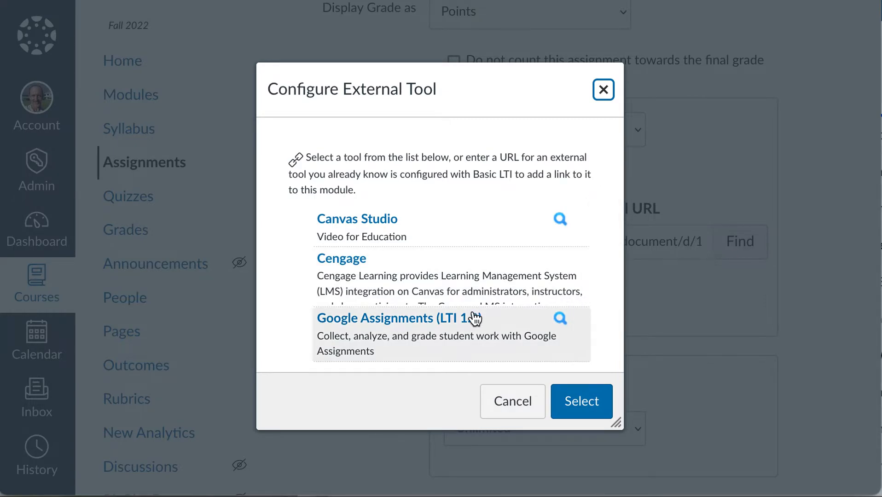
pyautogui.click(458, 320)
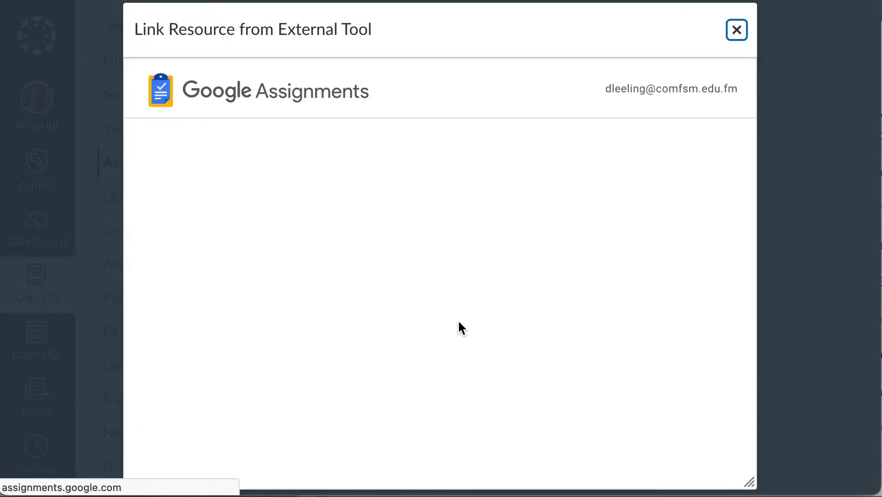
pyautogui.click(542, 415)
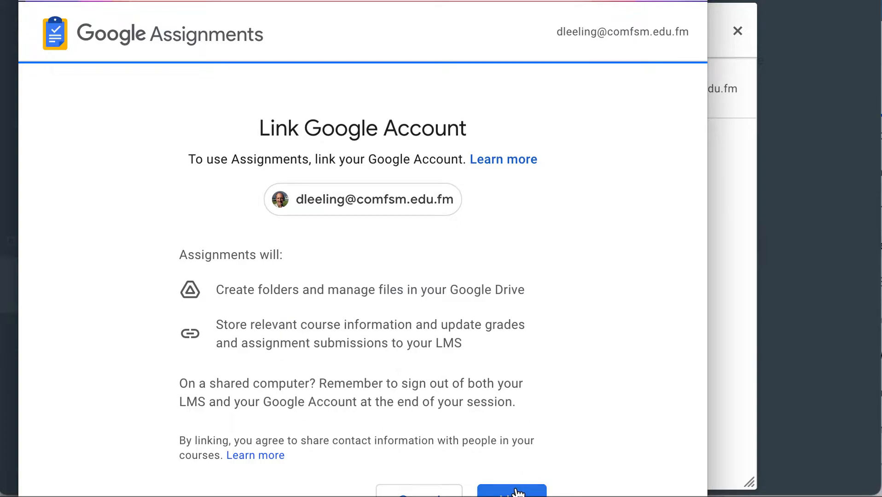
pyautogui.scroll(-1, 589, 385)
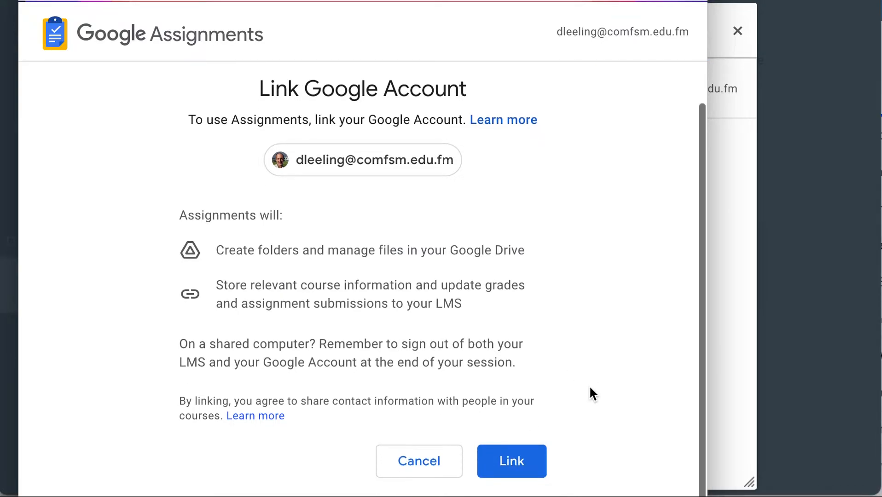
pyautogui.click(513, 474)
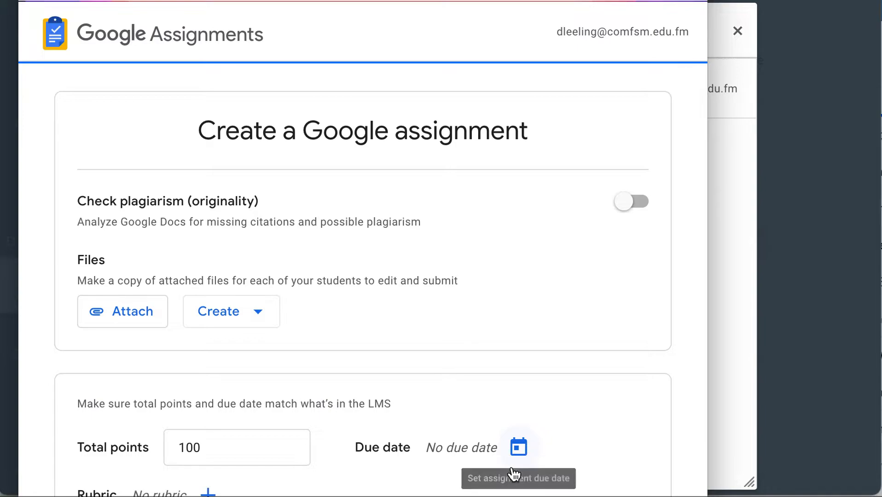
# - Attach the Drive file "Leaf shape, Latin, local name, and usage" to the Google assignment as the file copied for each student
pyautogui.scroll(-2, 512, 469)
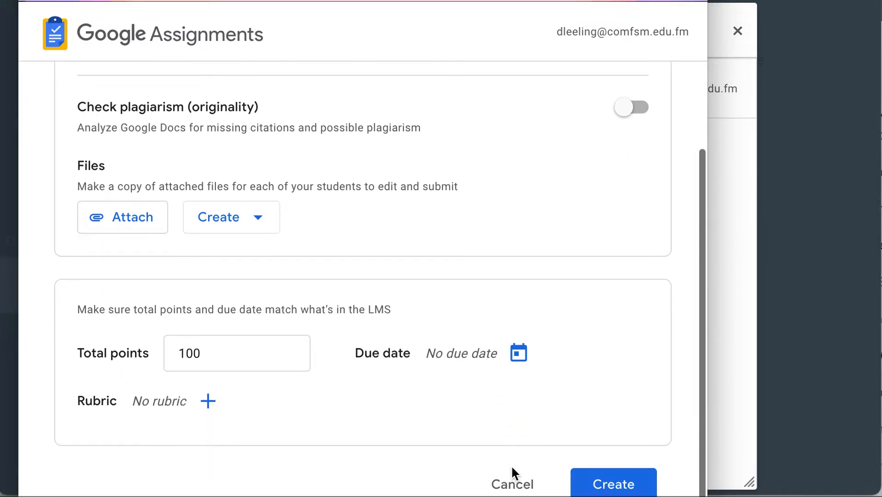
pyautogui.scroll(1, 502, 456)
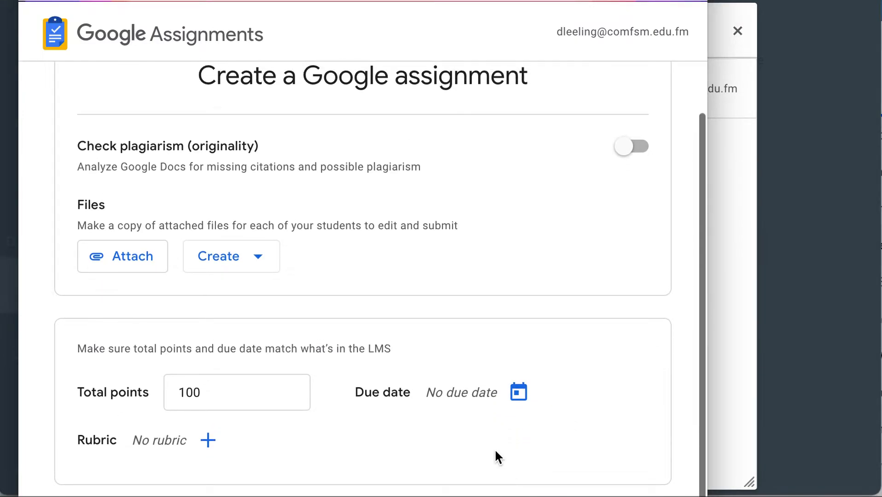
pyautogui.click(151, 256)
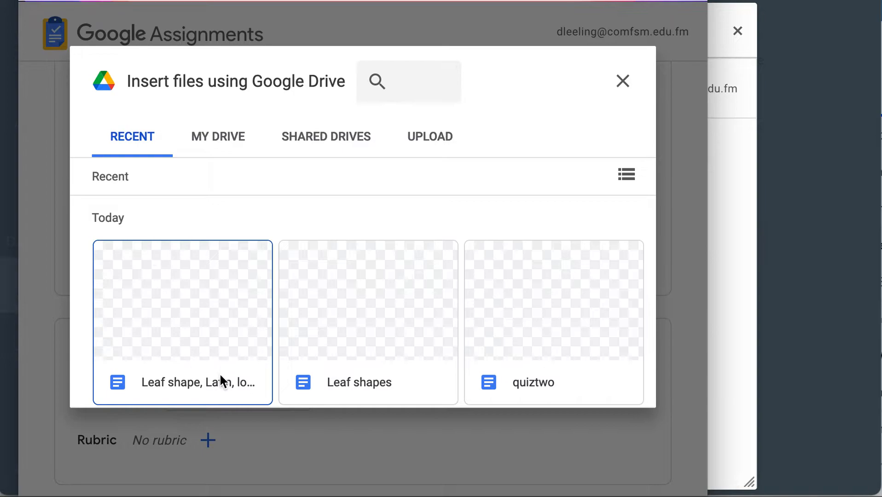
pyautogui.click(217, 375)
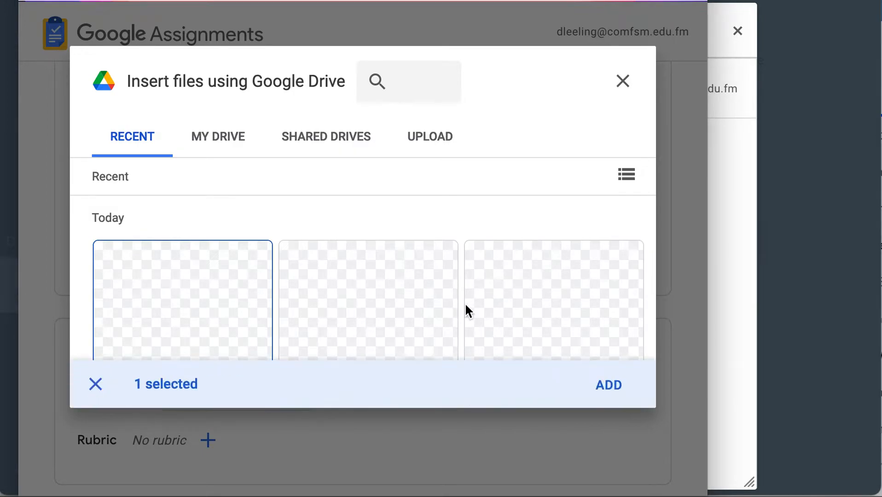
pyautogui.click(610, 389)
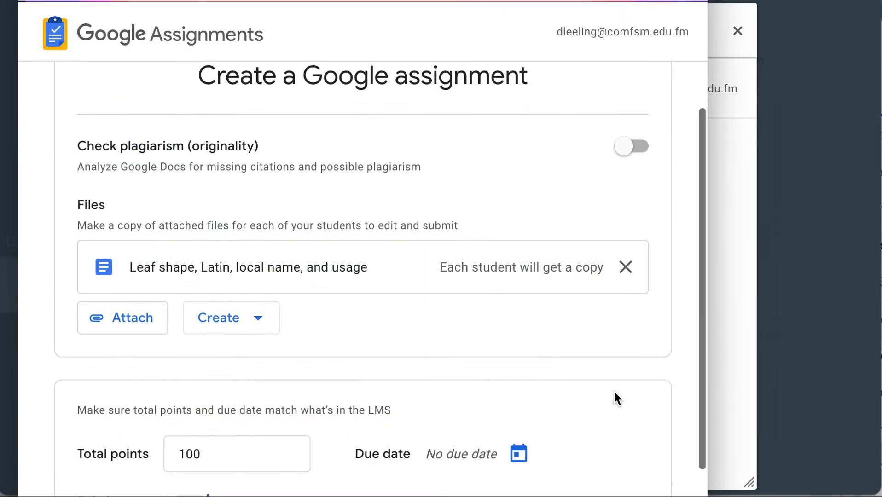
pyautogui.scroll(-1, 615, 393)
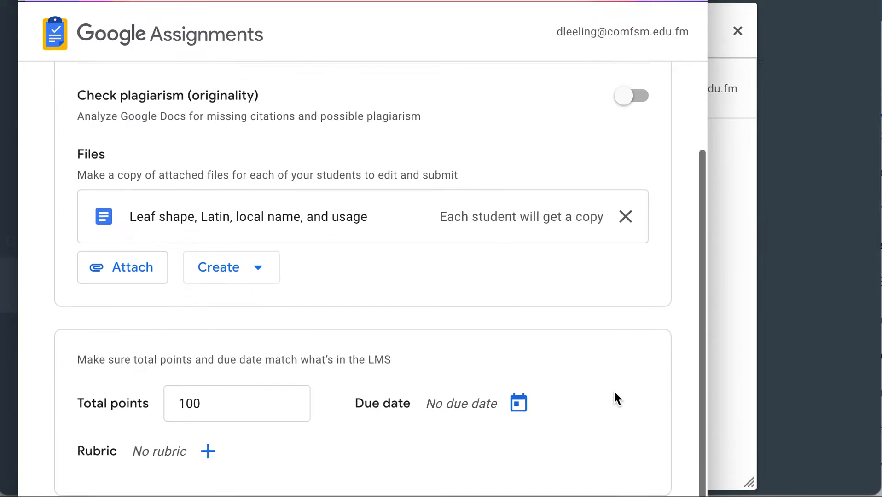
# - Create the Google assignment with the attached worksheet and confirm Google Assignments (LTI 1.3) as the assignment's external tool
pyautogui.scroll(-2, 615, 392)
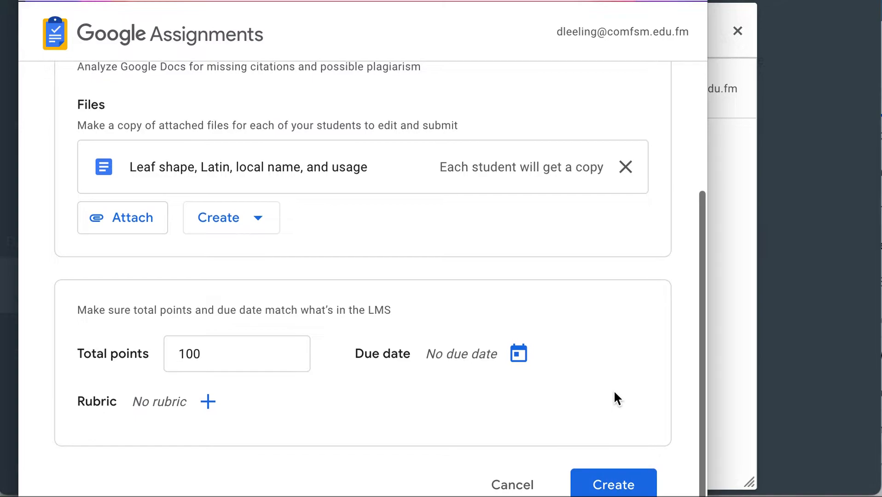
pyautogui.scroll(1, 615, 392)
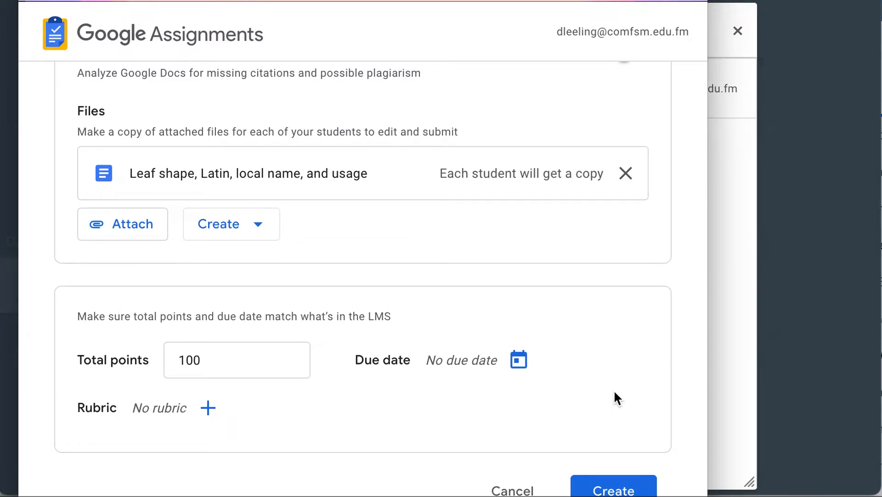
pyautogui.scroll(-1, 615, 393)
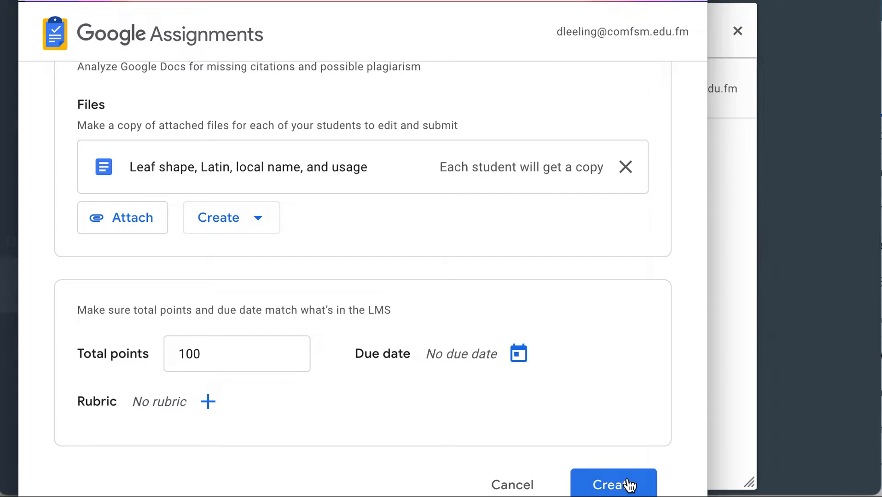
pyautogui.click(616, 491)
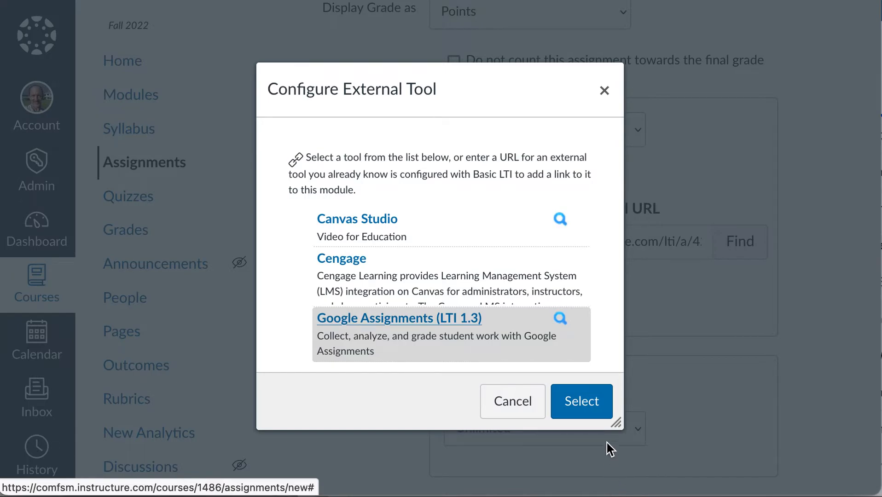
pyautogui.click(585, 405)
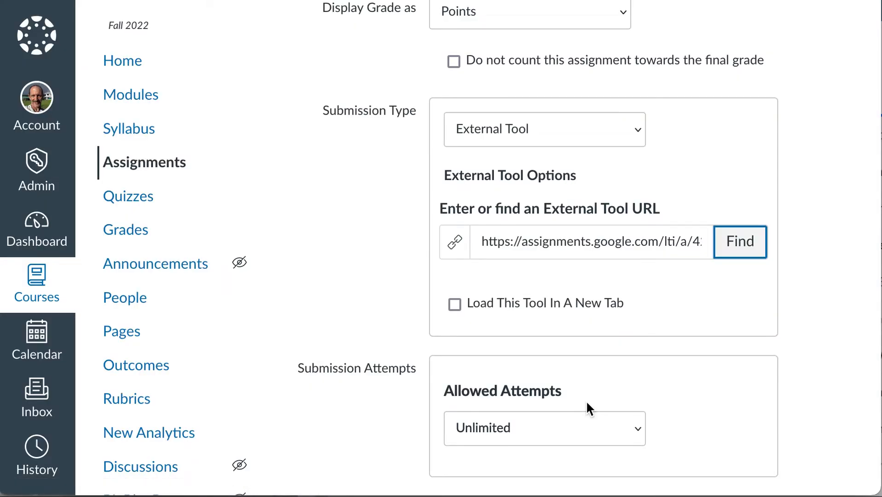
# - Save the Canvas assignment without publishing it
pyautogui.scroll(-3, 587, 405)
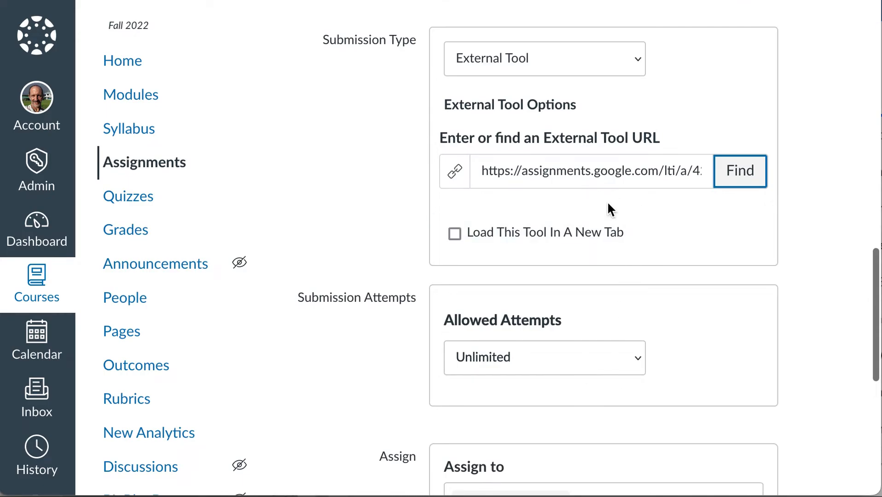
pyautogui.scroll(-10, 603, 315)
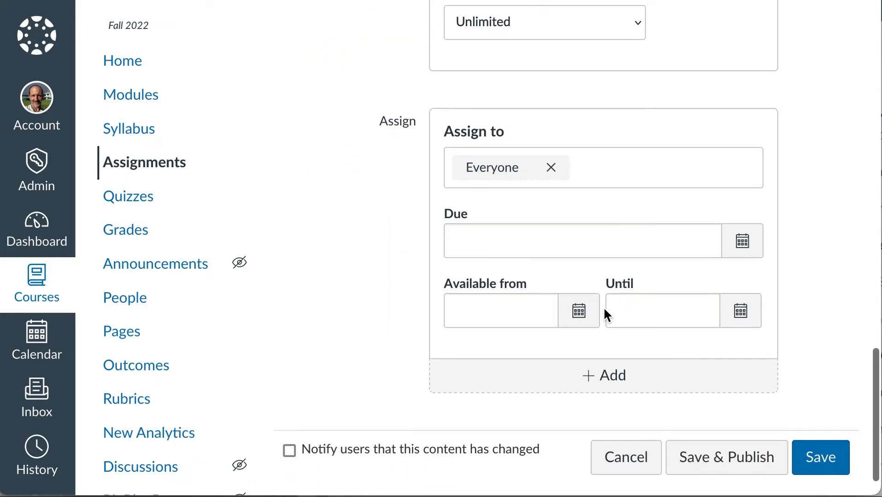
pyautogui.scroll(-2, 604, 314)
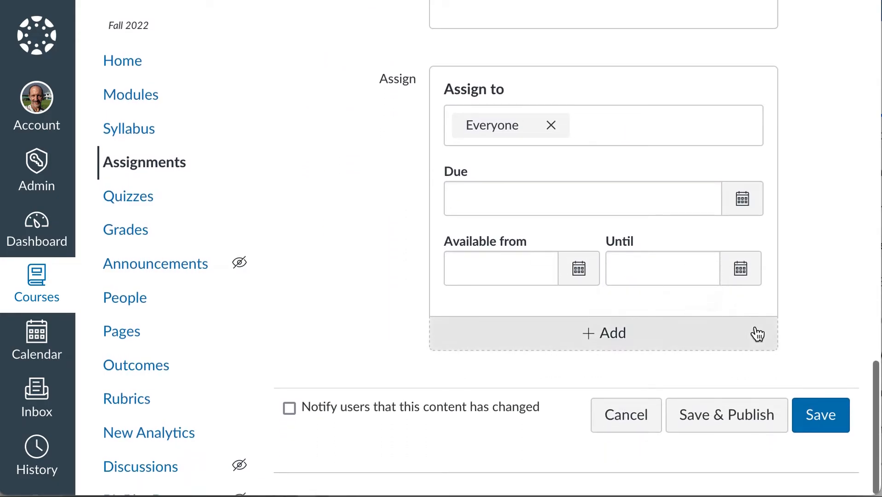
pyautogui.click(827, 424)
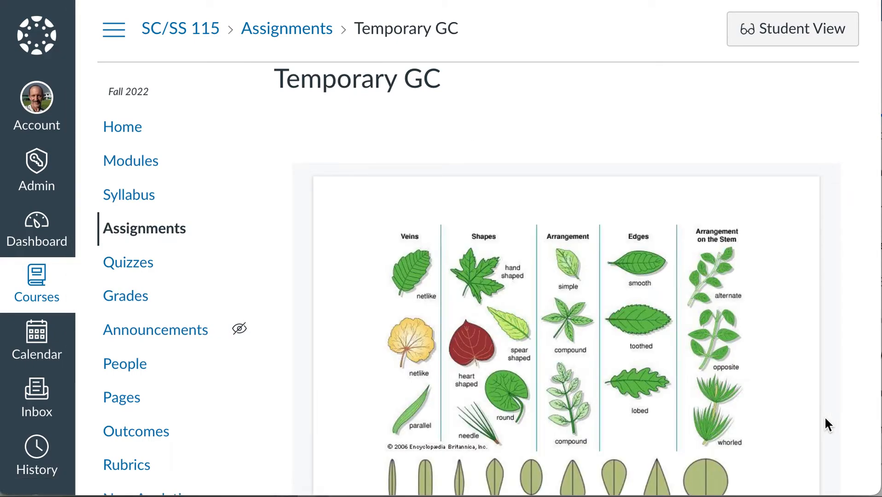
# - Review the saved Temporary GC assignment, checking the embedded leaf shape charts and the Google Assignments section below them
pyautogui.scroll(-2, 617, 297)
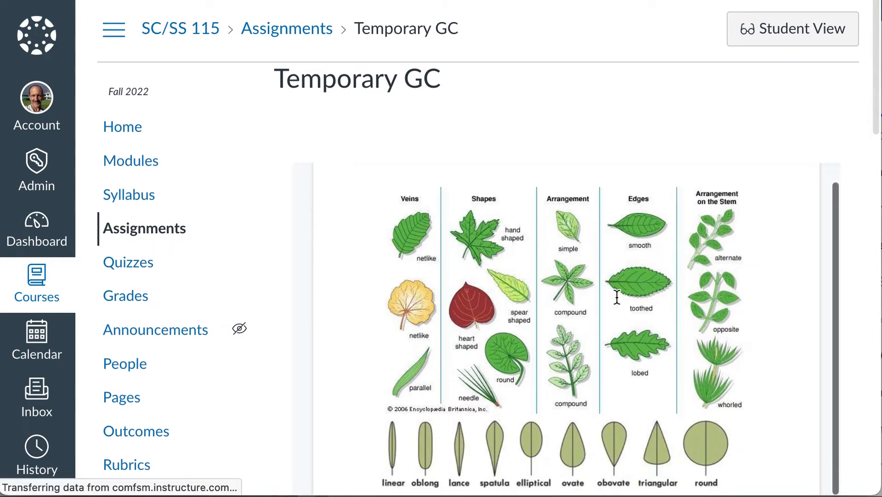
pyautogui.scroll(-1, 617, 297)
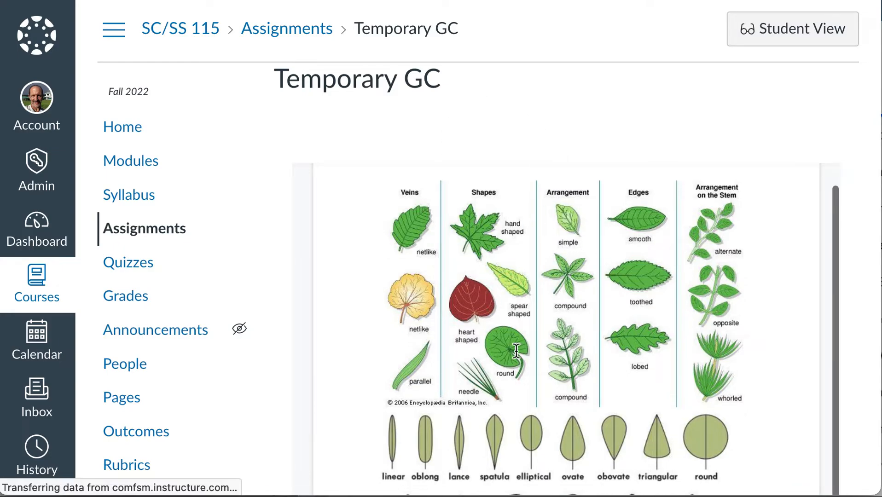
pyautogui.scroll(-15, 505, 333)
pyautogui.scroll(-10, 530, 368)
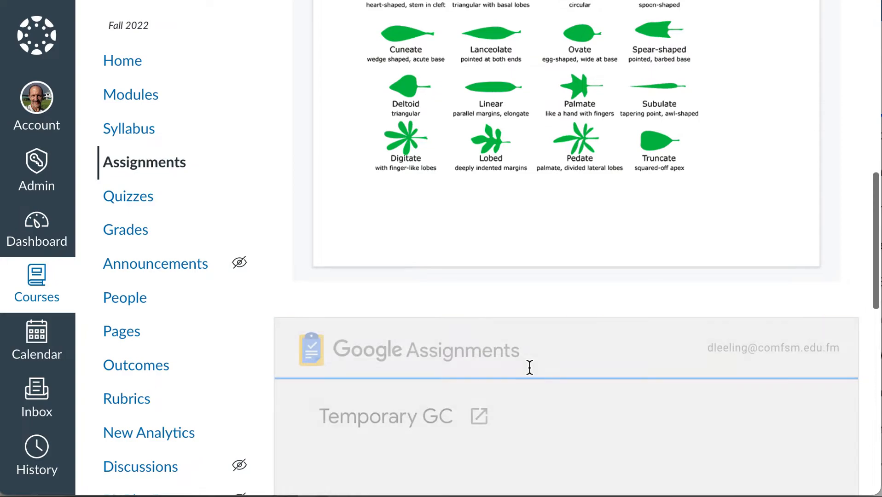
pyautogui.scroll(-3, 556, 330)
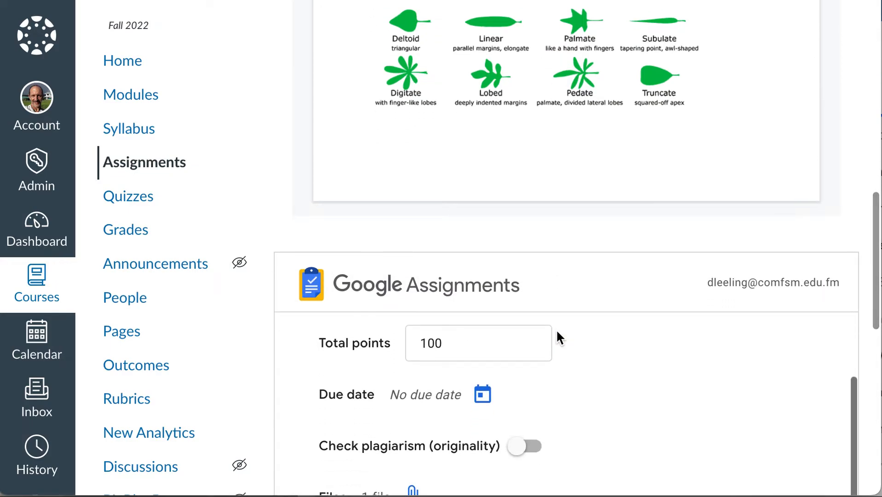
pyautogui.scroll(-6, 556, 329)
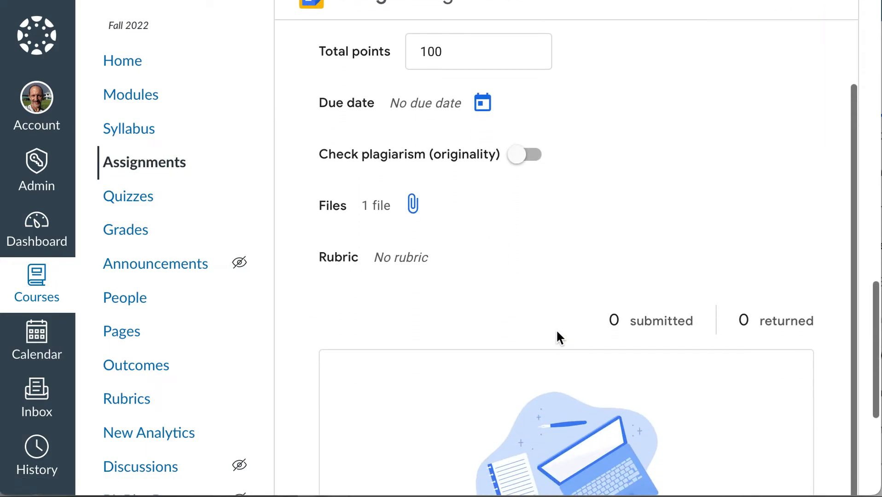
pyautogui.scroll(-5, 556, 329)
pyautogui.scroll(3, 556, 329)
pyautogui.scroll(-2, 556, 330)
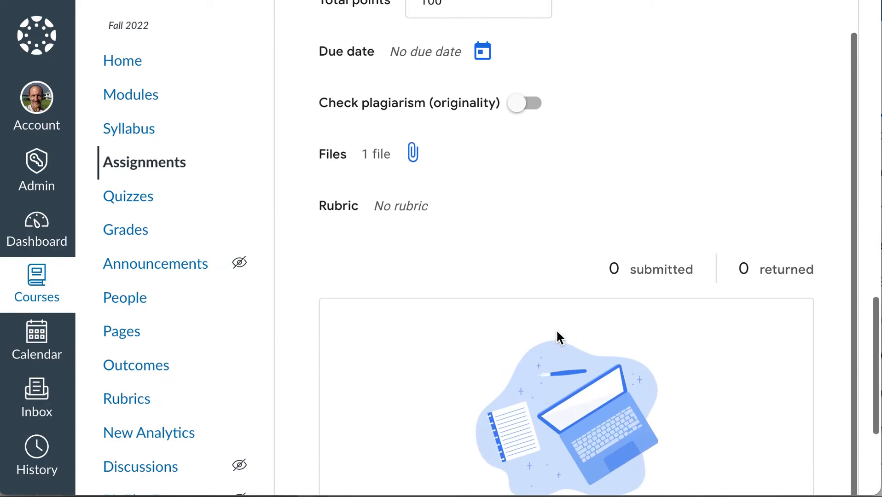
pyautogui.scroll(4, 556, 330)
pyautogui.scroll(8, 516, 305)
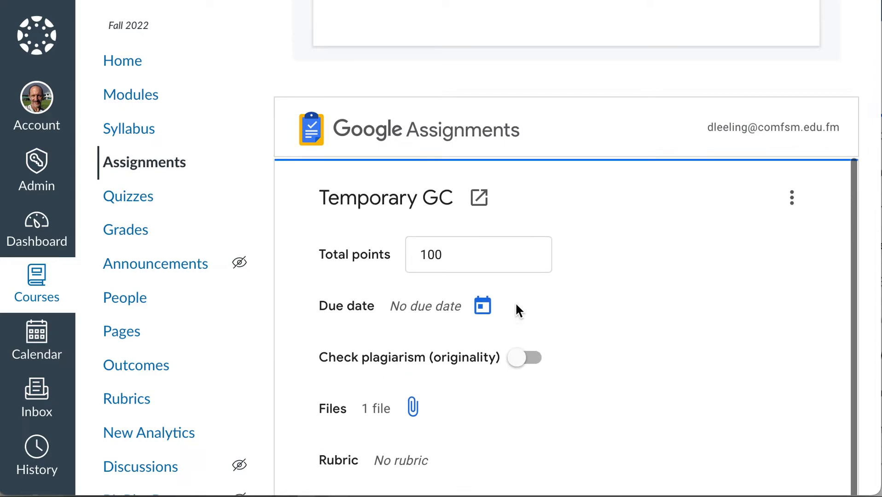
pyautogui.scroll(5, 516, 305)
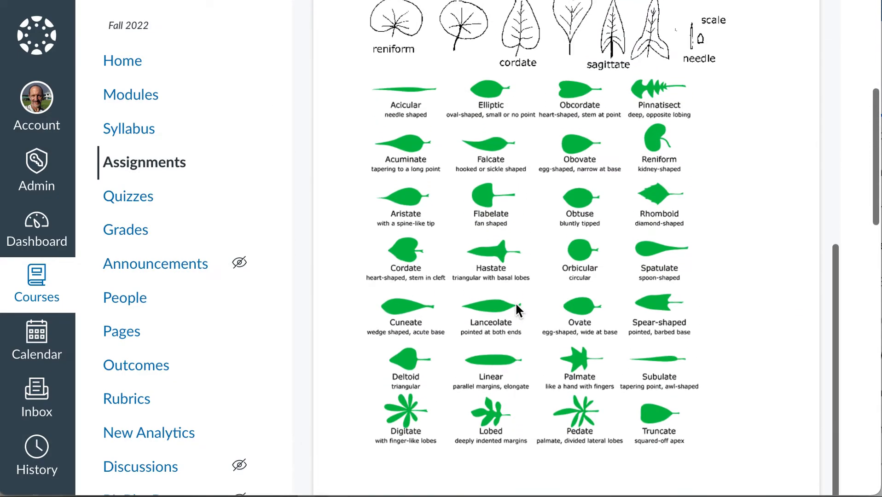
pyautogui.scroll(4, 516, 302)
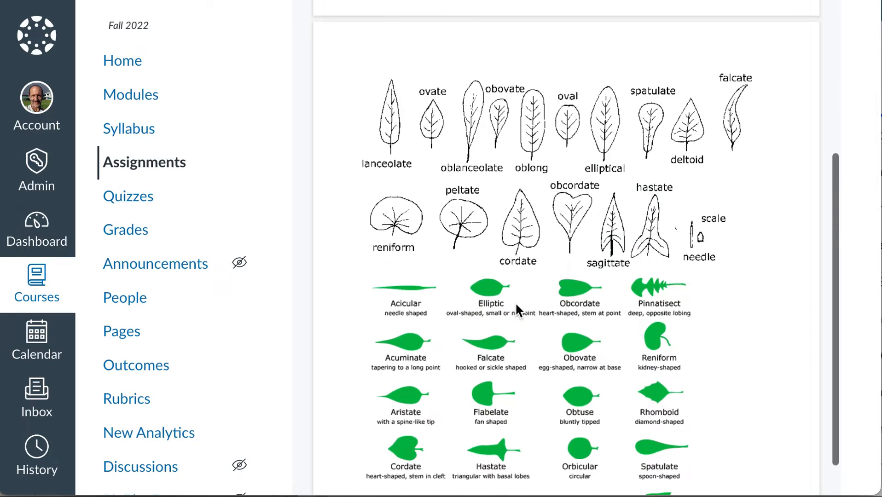
pyautogui.scroll(10, 517, 288)
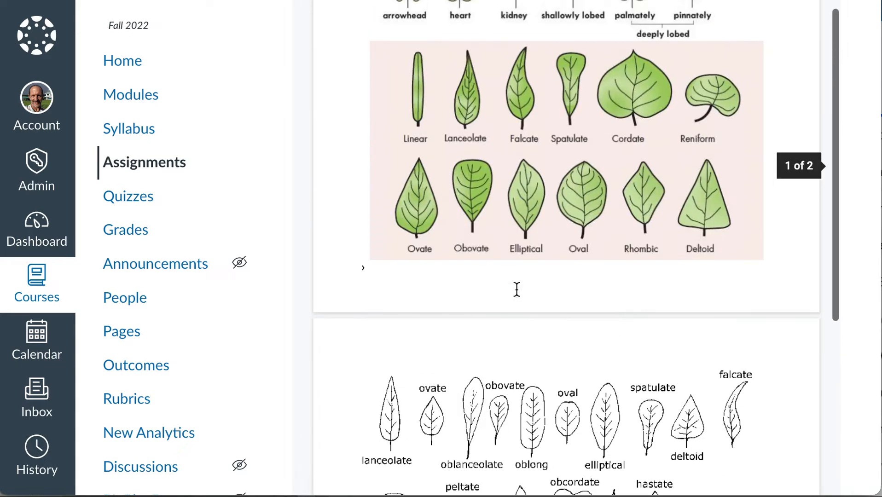
pyautogui.scroll(6, 517, 289)
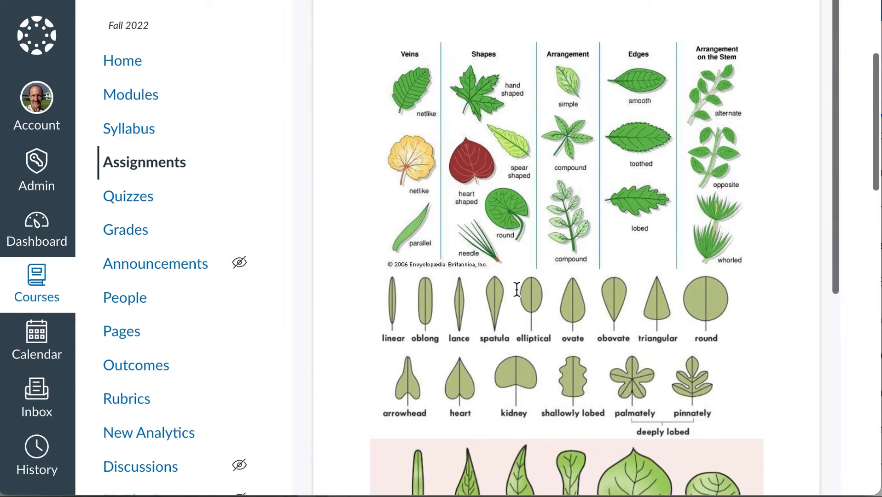
# - Examine the Google Assignments section's points, due date, plagiarism, file and rubric settings and its student submissions area
pyautogui.scroll(-15, 525, 192)
pyautogui.scroll(2, 525, 192)
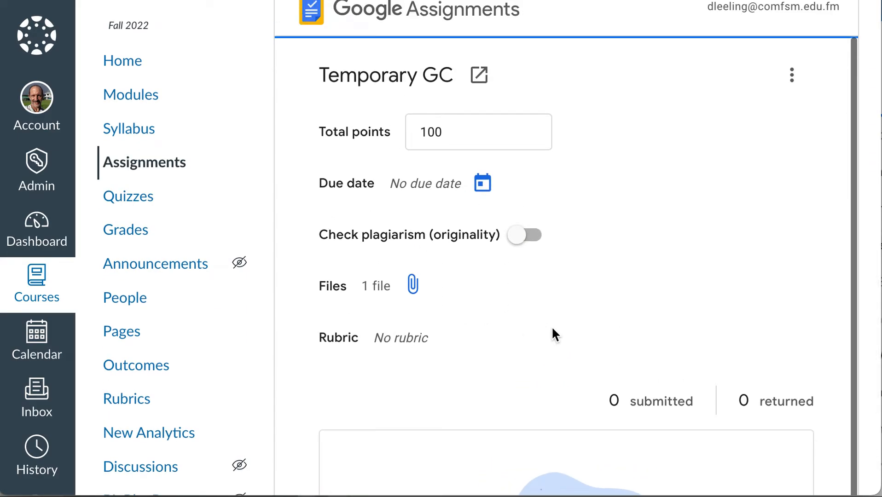
pyautogui.scroll(-1, 552, 328)
pyautogui.scroll(-4, 552, 328)
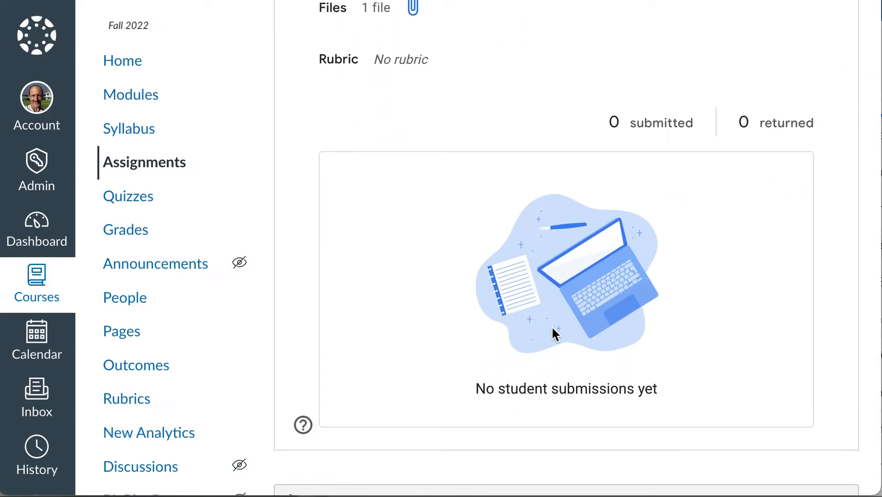
pyautogui.scroll(7, 552, 326)
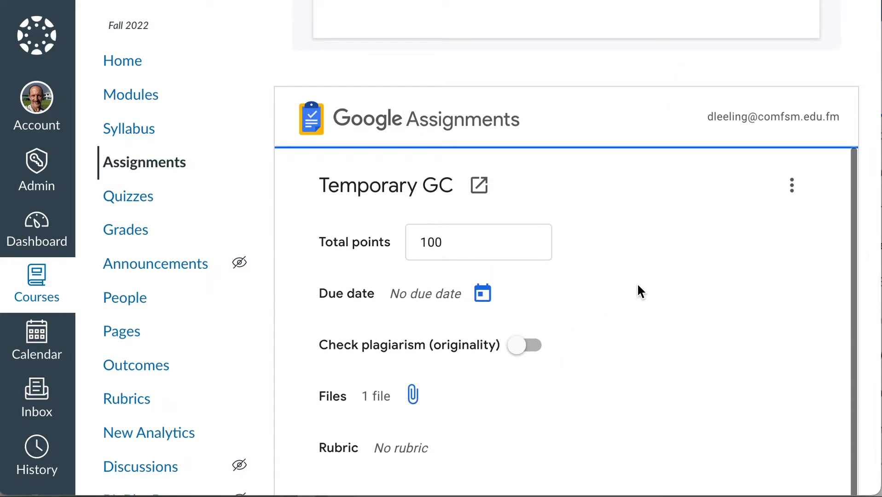
pyautogui.scroll(-5, 638, 287)
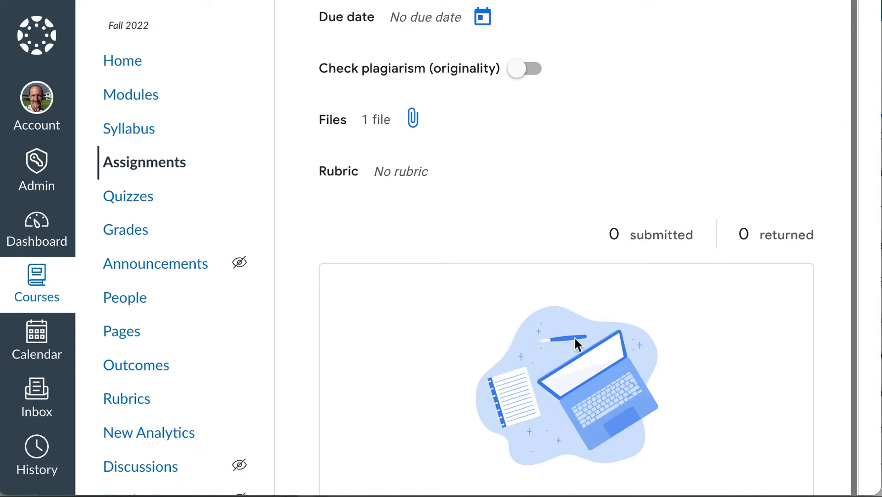
pyautogui.scroll(5, 472, 156)
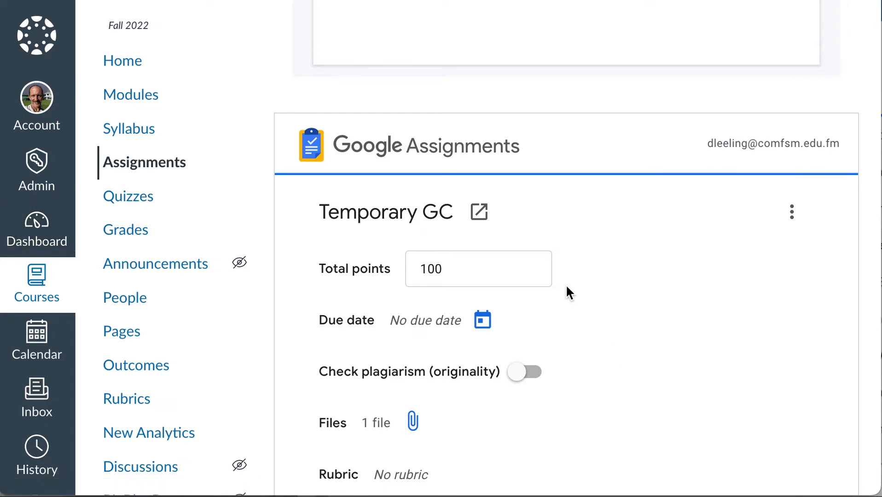
pyautogui.scroll(-3, 689, 362)
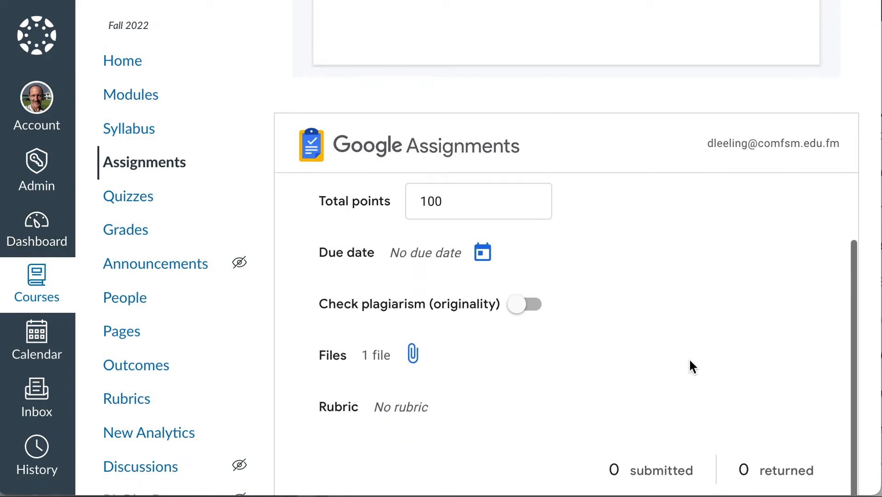
# - Look over the whole assignment page again, from the title and embedded document to the student submissions area
pyautogui.scroll(10, 689, 362)
pyautogui.scroll(15, 688, 358)
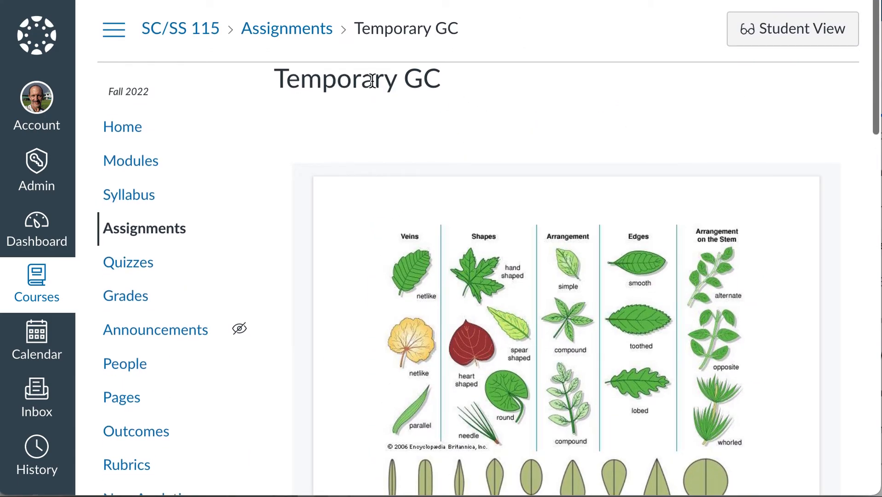
pyautogui.scroll(-5, 458, 275)
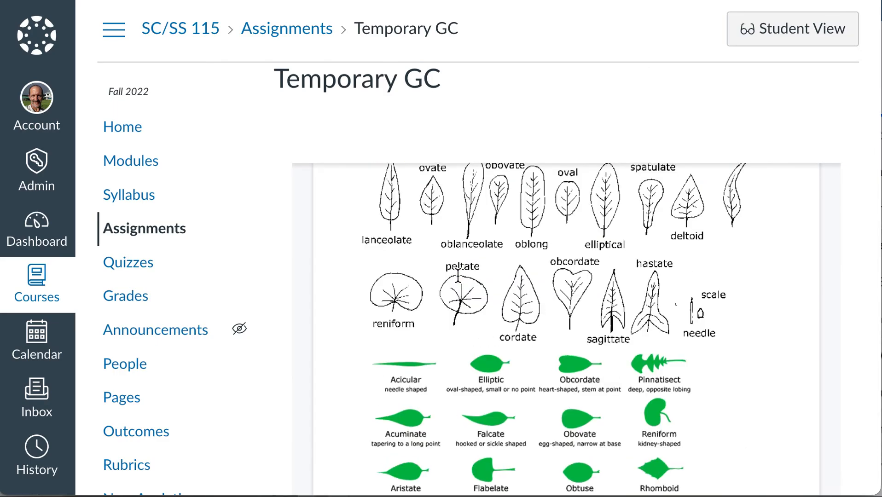
pyautogui.scroll(-6, 518, 305)
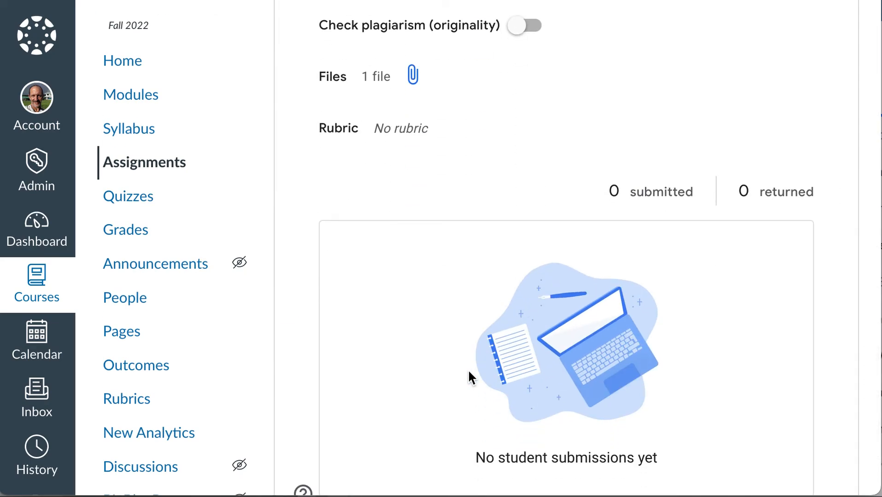
pyautogui.scroll(-3, 469, 372)
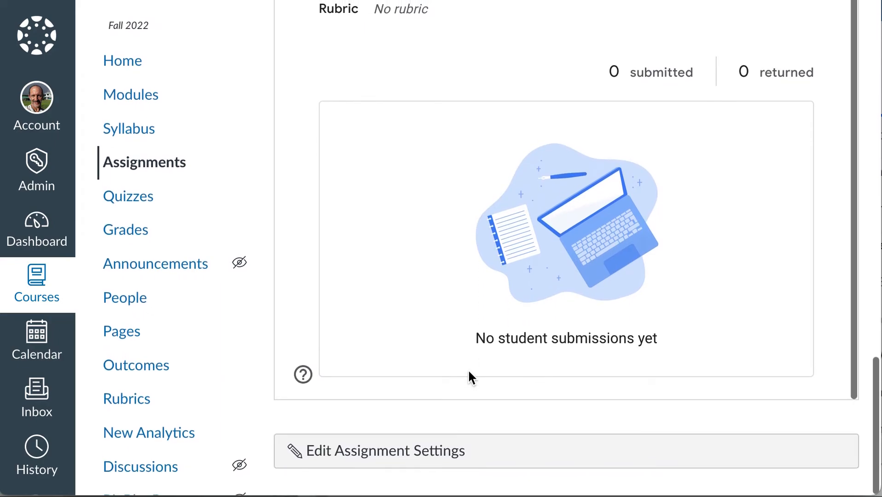
pyautogui.scroll(4, 469, 372)
pyautogui.scroll(5, 469, 372)
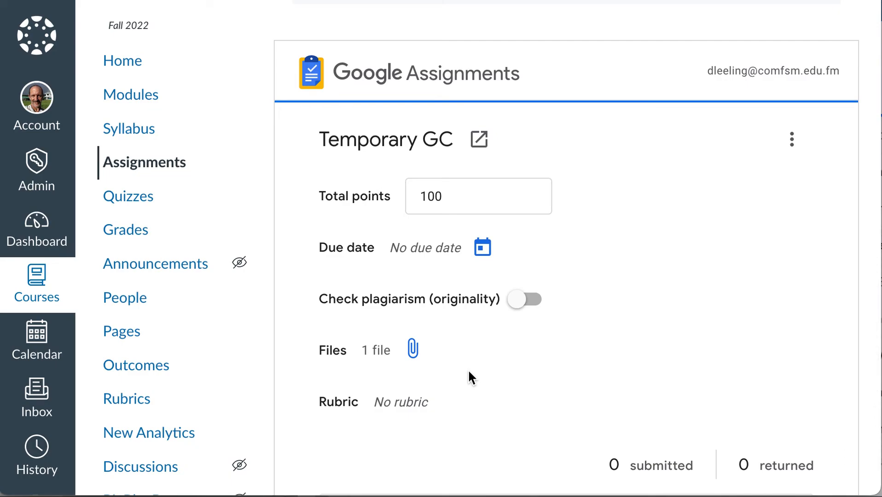
pyautogui.scroll(-4, 467, 369)
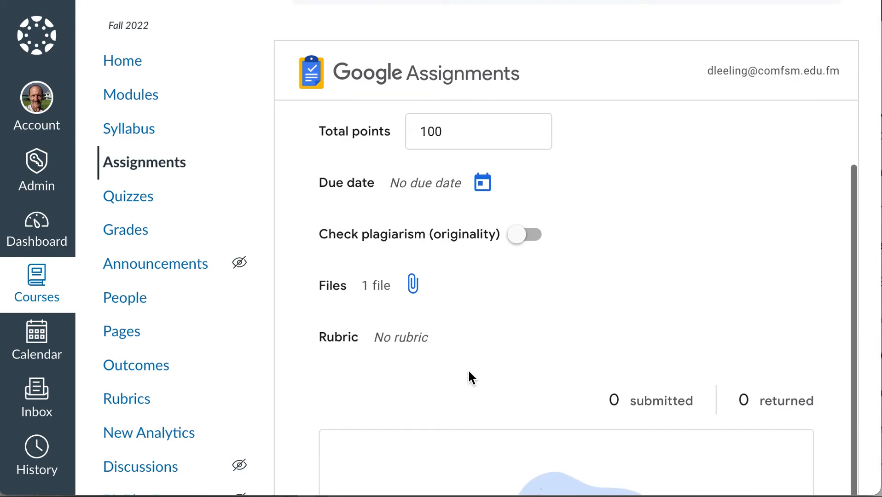
pyautogui.scroll(-4, 468, 369)
pyautogui.scroll(10, 468, 370)
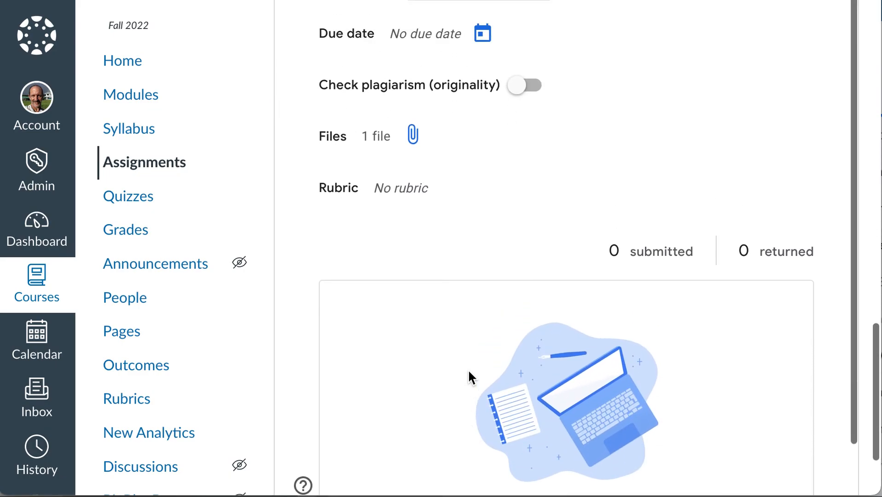
pyautogui.scroll(3, 467, 369)
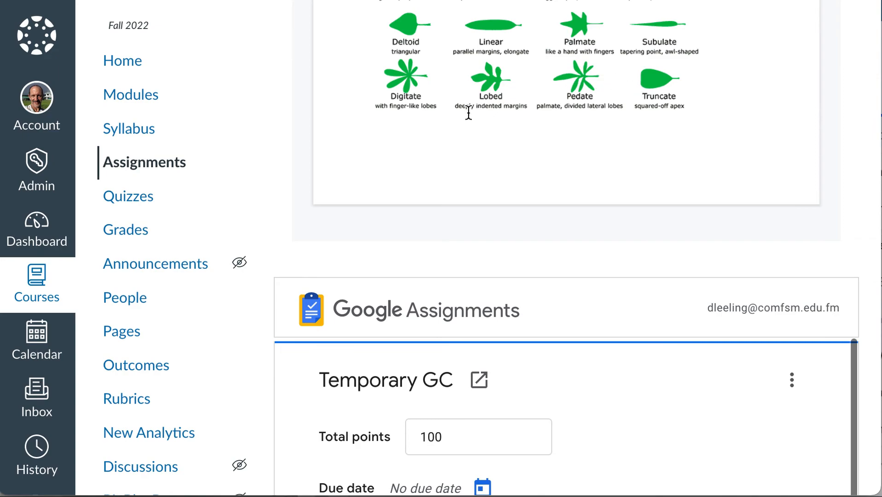
pyautogui.scroll(-6, 556, 309)
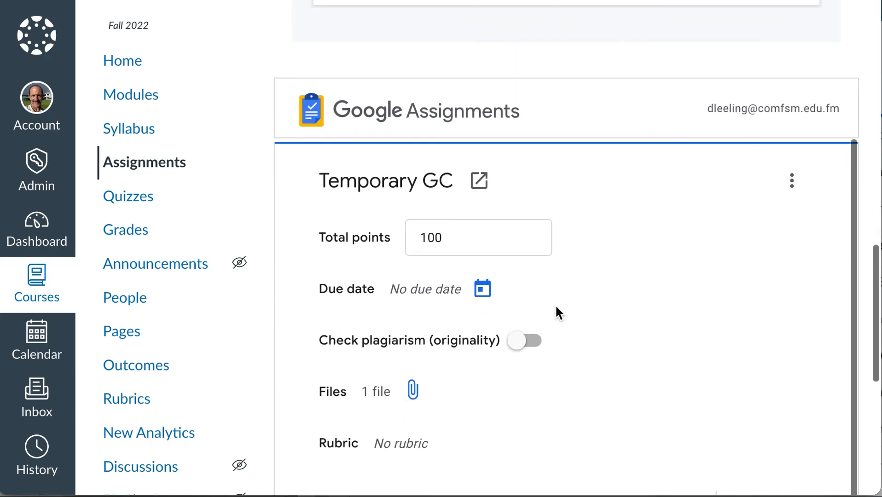
# - Recheck the Temporary GC assignment's embedded leaf shape charts and its Google Assignments settings through to the student submissions area
pyautogui.scroll(-8, 555, 307)
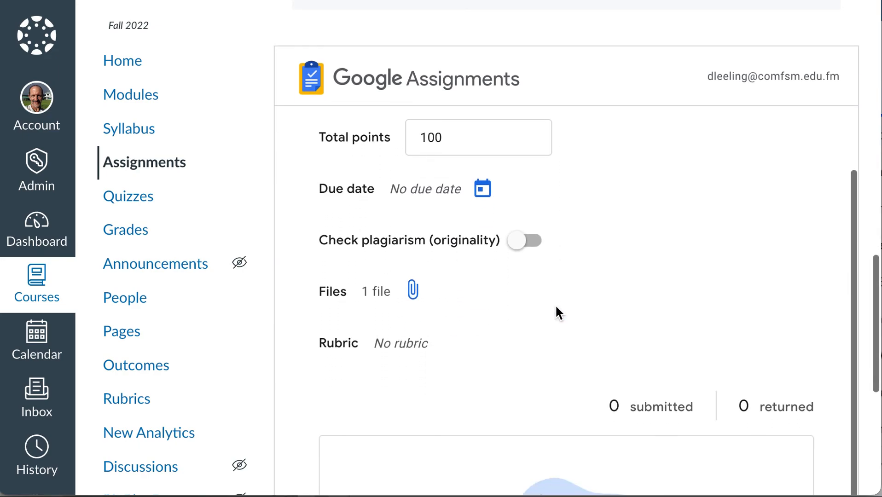
pyautogui.scroll(10, 555, 305)
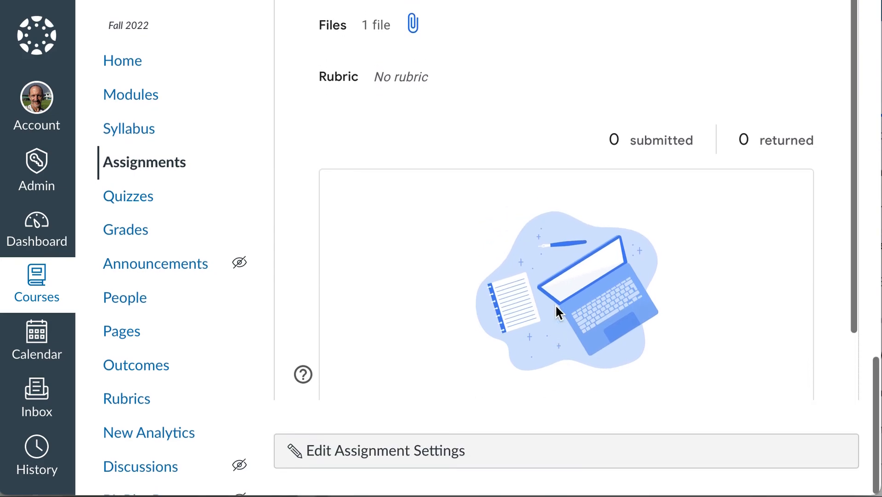
pyautogui.scroll(10, 555, 305)
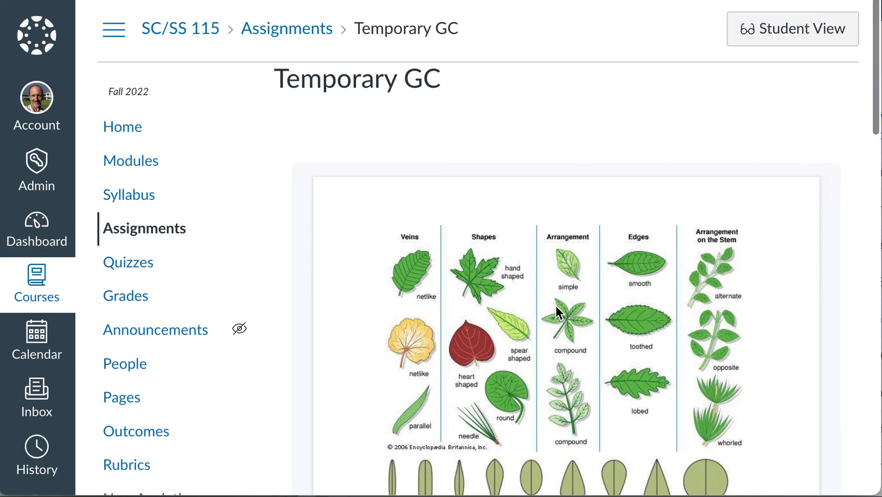
pyautogui.scroll(-10, 555, 304)
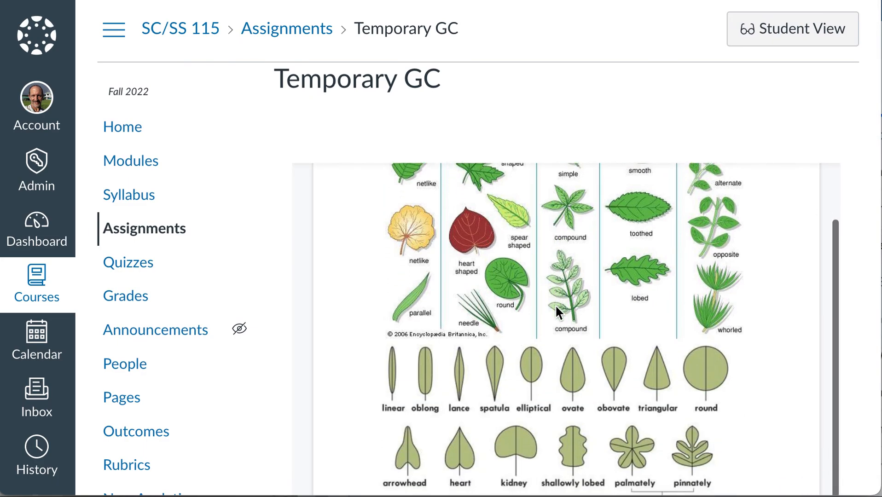
pyautogui.scroll(-10, 555, 305)
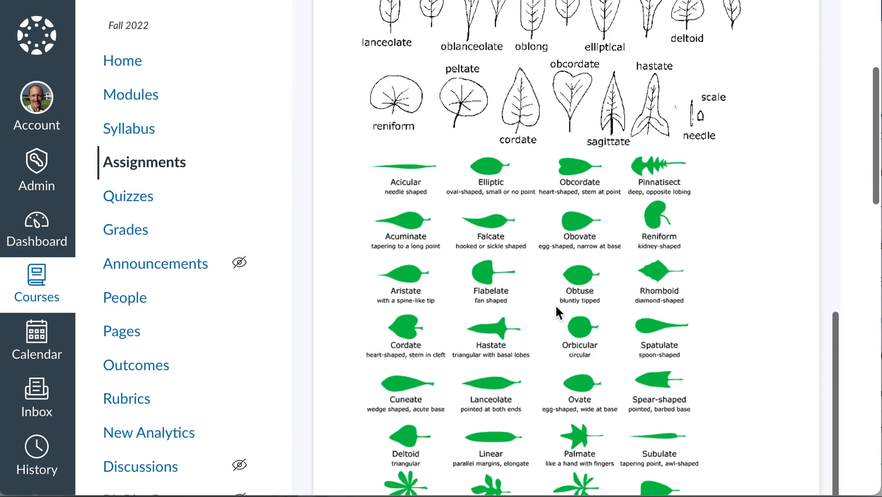
pyautogui.scroll(-10, 556, 307)
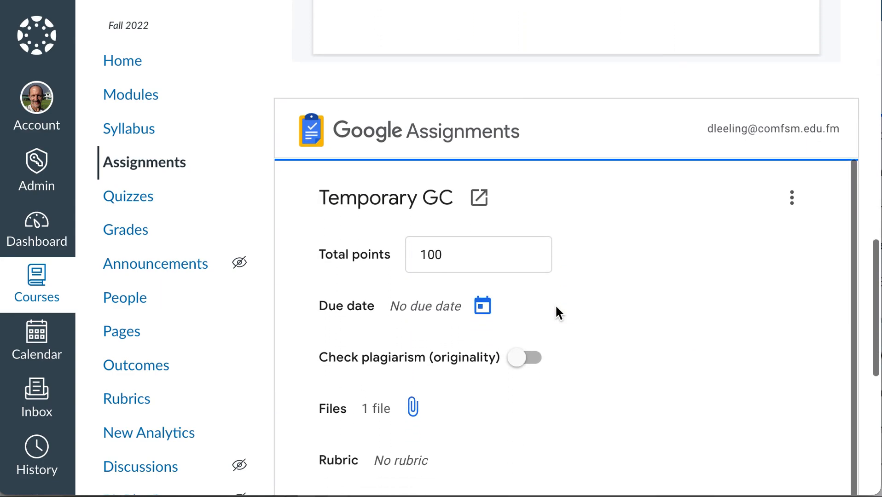
pyautogui.scroll(-6, 556, 307)
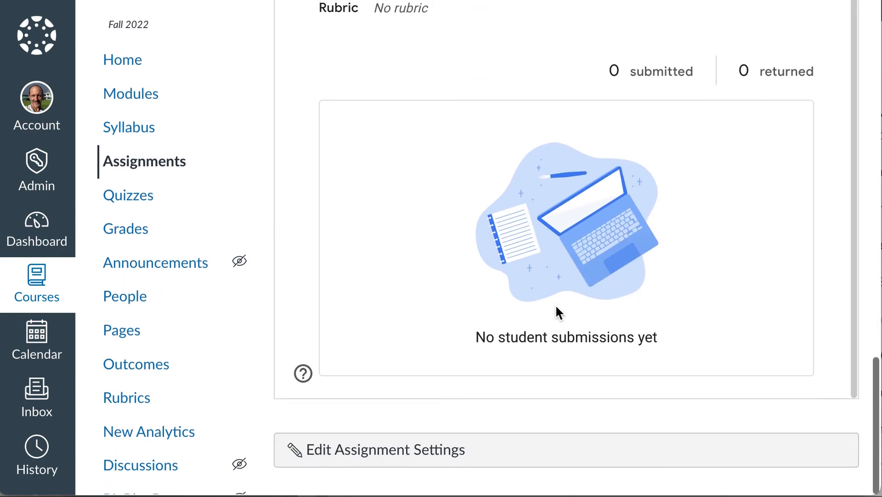